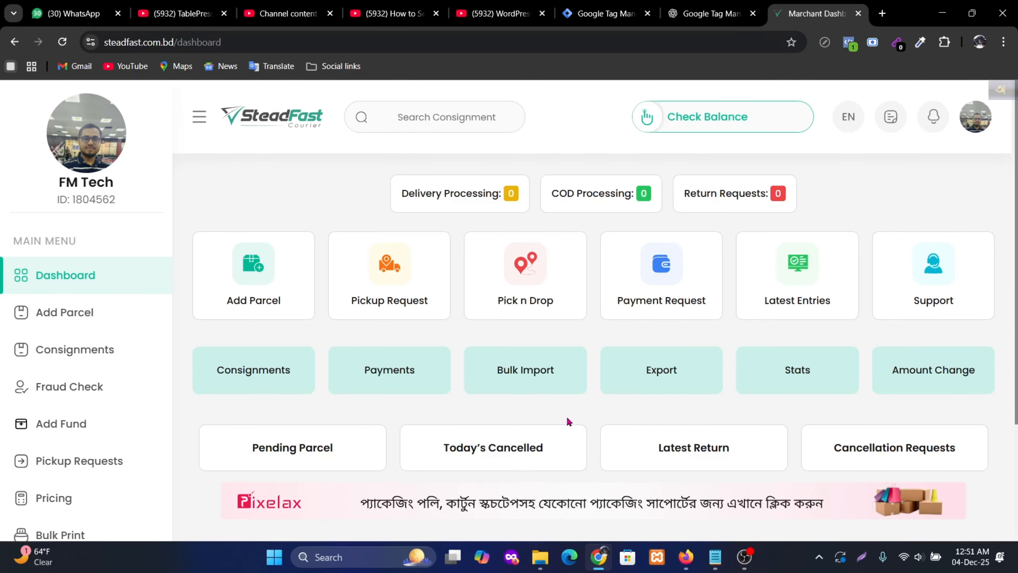
pyautogui.scroll(-3, 567, 416)
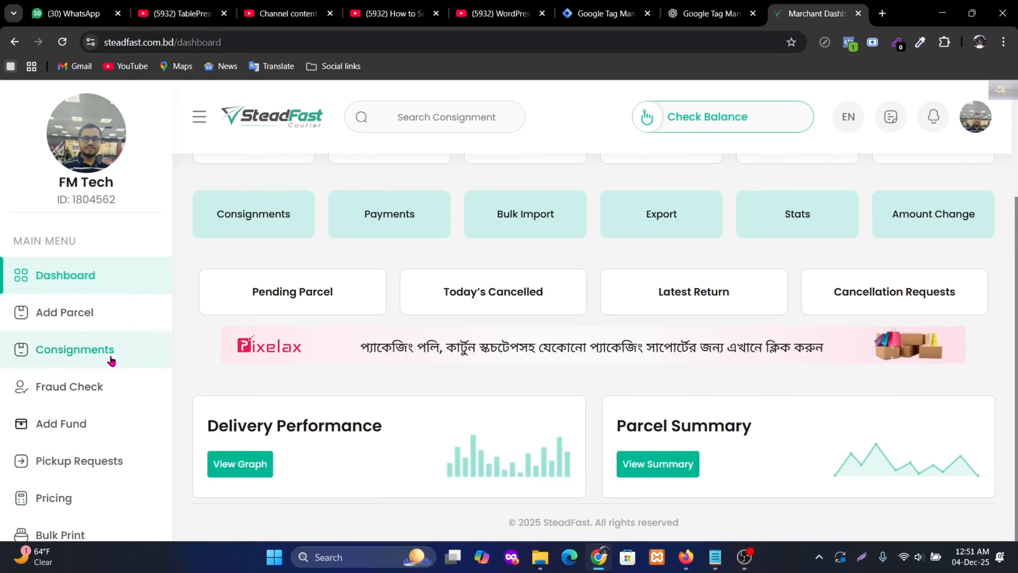
pyautogui.scroll(3, 379, 337)
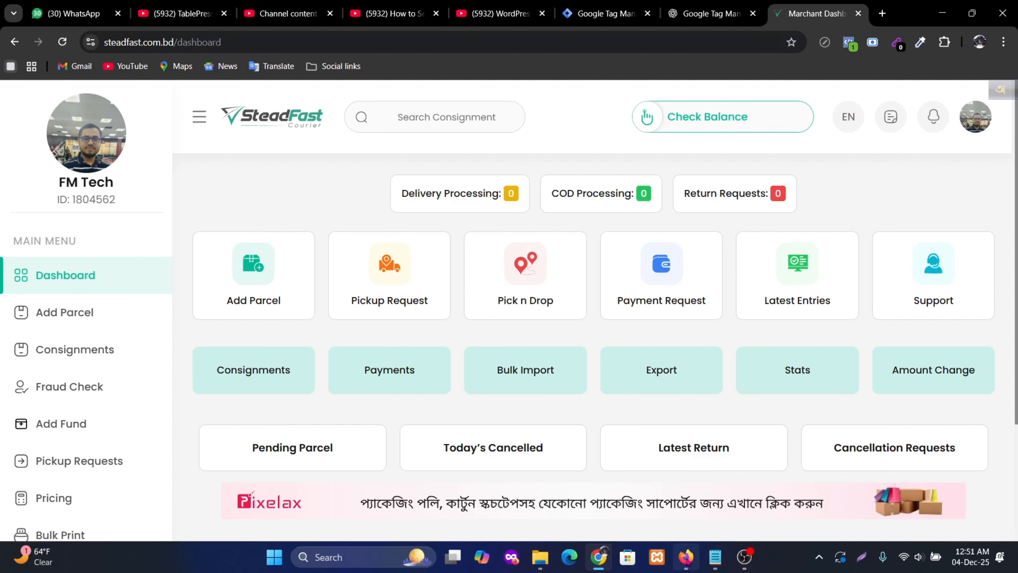
# Step: Switch to Firefox, search for "steadfast" in a new tab and open the Steadfast Courier website
pyautogui.moveTo(686, 556)
pyautogui.click(682, 507)
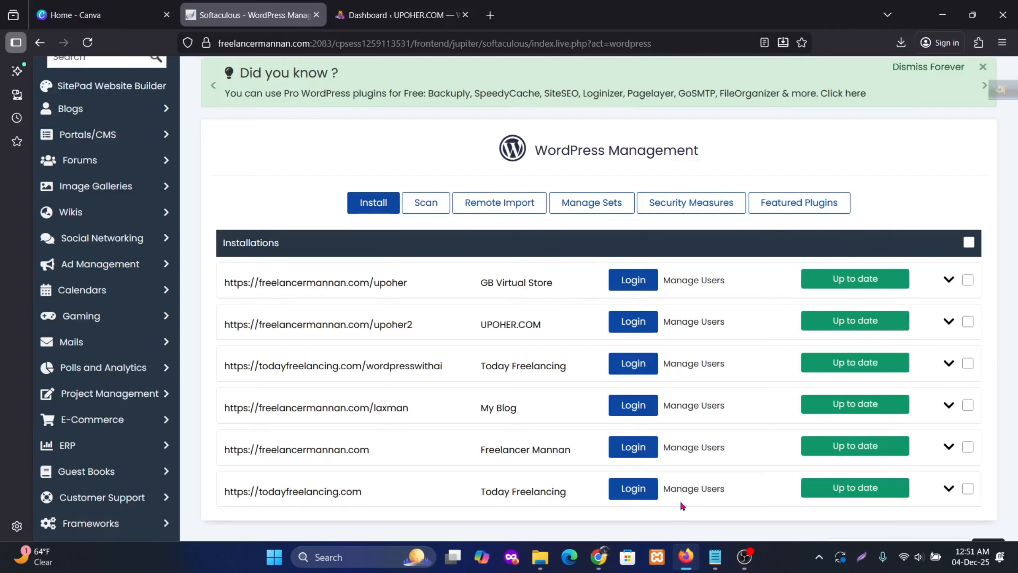
pyautogui.click(490, 16)
pyautogui.click(287, 43)
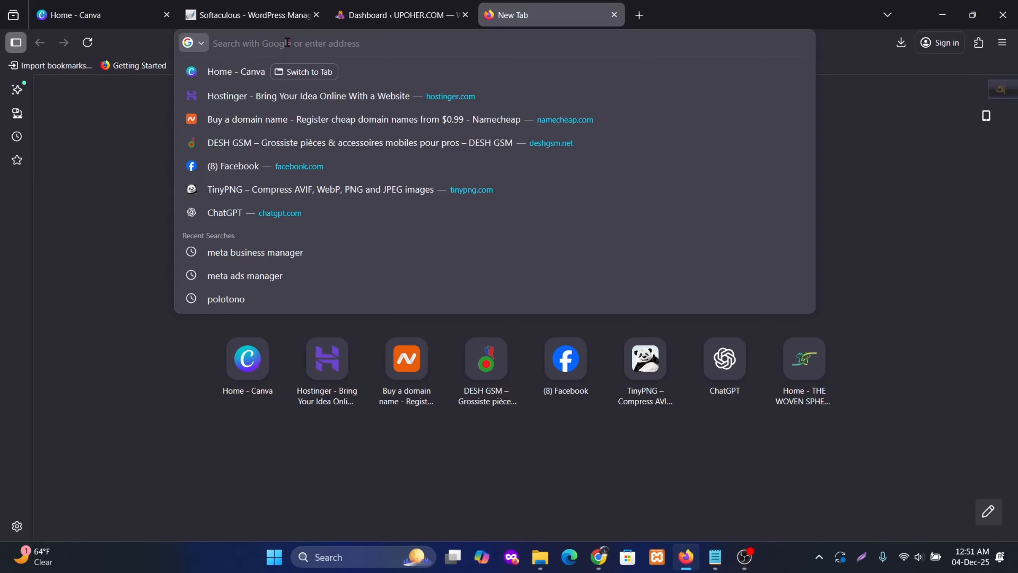
pyautogui.write('steadfast')
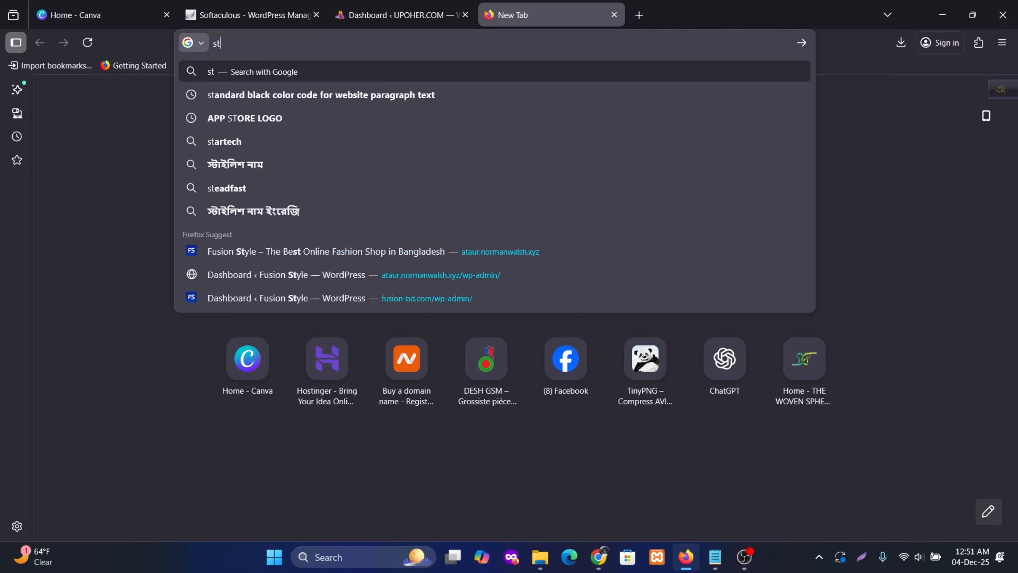
pyautogui.press('Return')
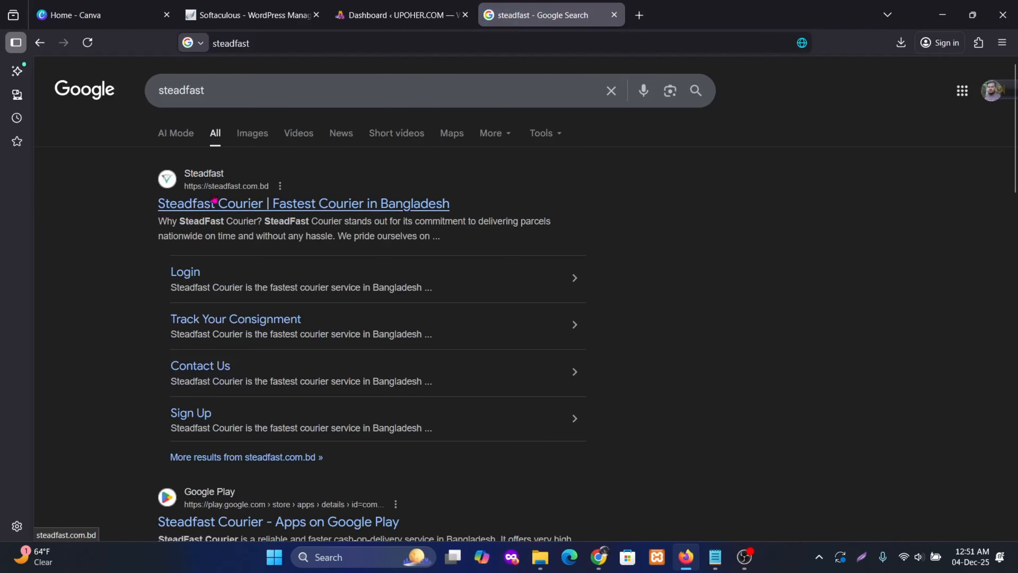
pyautogui.click(243, 205)
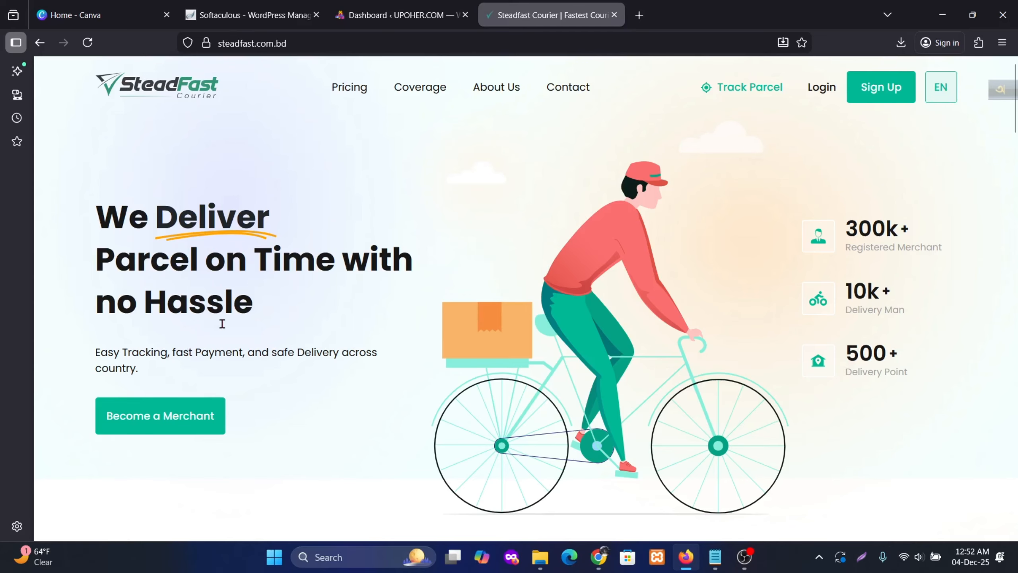
# Step: Open the Steadfast sign-up page and look over the fields of the Become a Merchant registration form
pyautogui.scroll(-5, 279, 321)
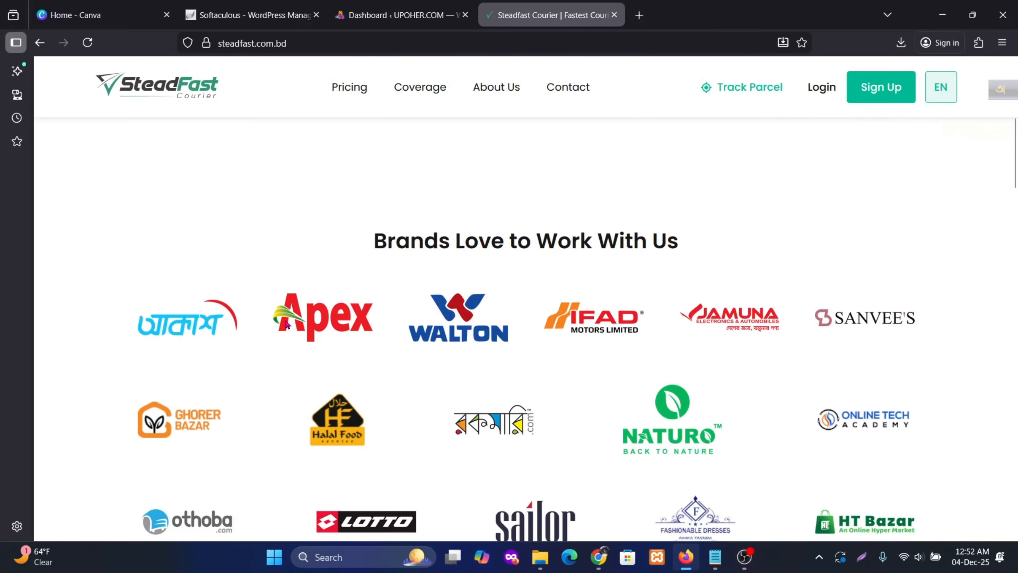
pyautogui.scroll(5, 281, 319)
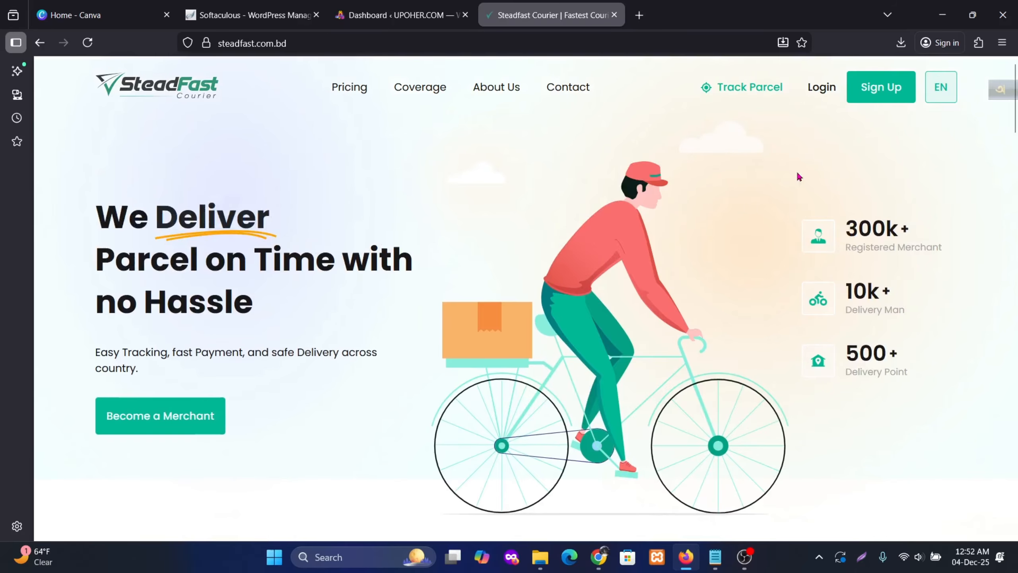
pyautogui.click(871, 105)
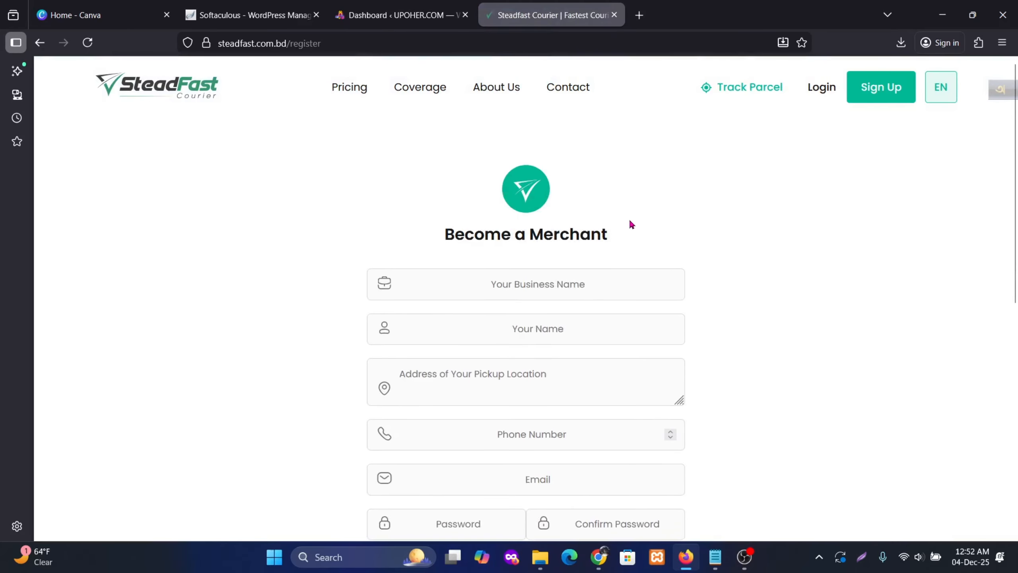
pyautogui.scroll(-5, 507, 241)
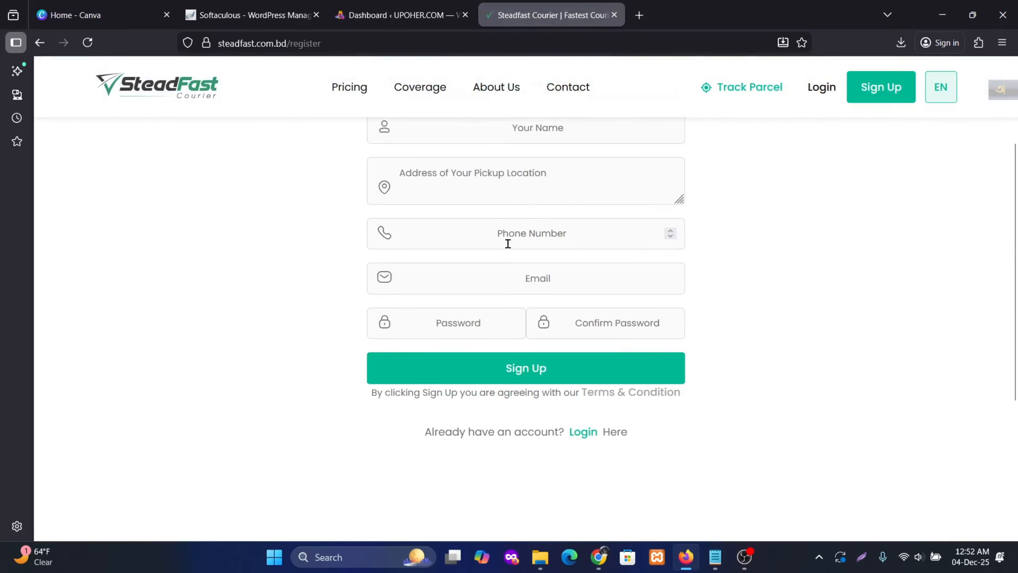
pyautogui.scroll(2, 518, 235)
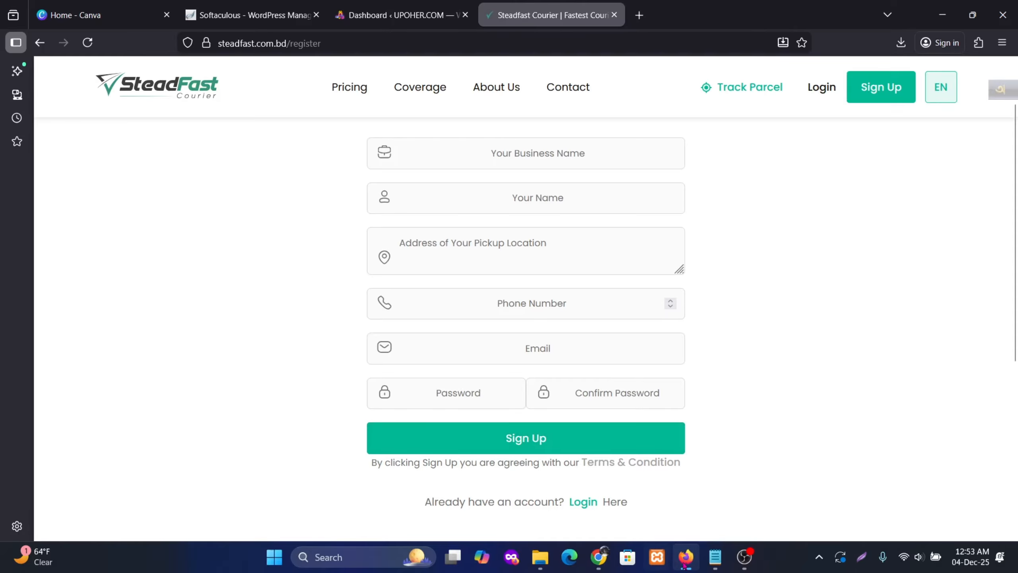
# Step: Return to the SteadFast merchant dashboard in Chrome and review its shortcuts, parcel sections and main menu
pyautogui.hotkey('alt', 'Tab')
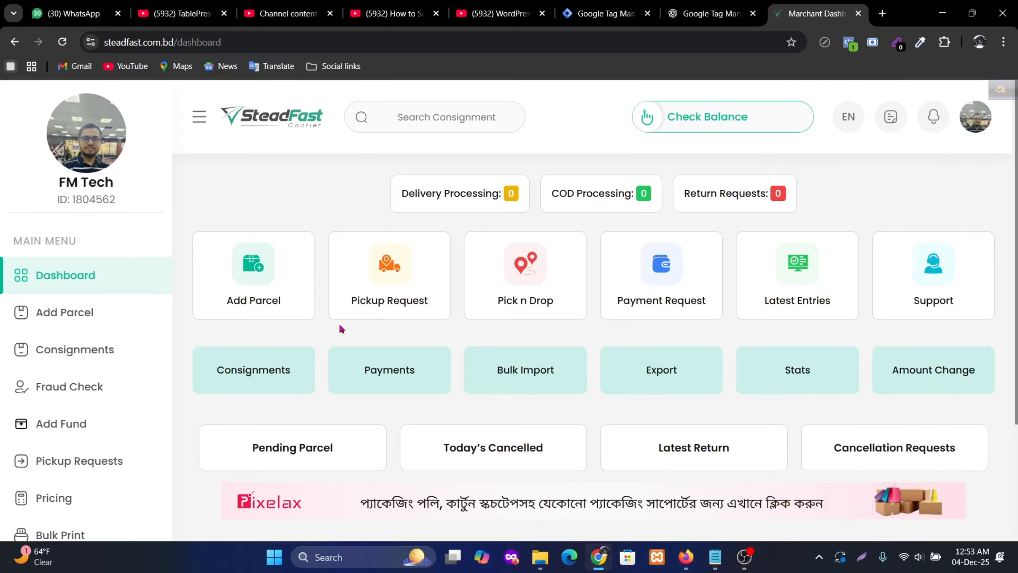
pyautogui.scroll(-4, 352, 325)
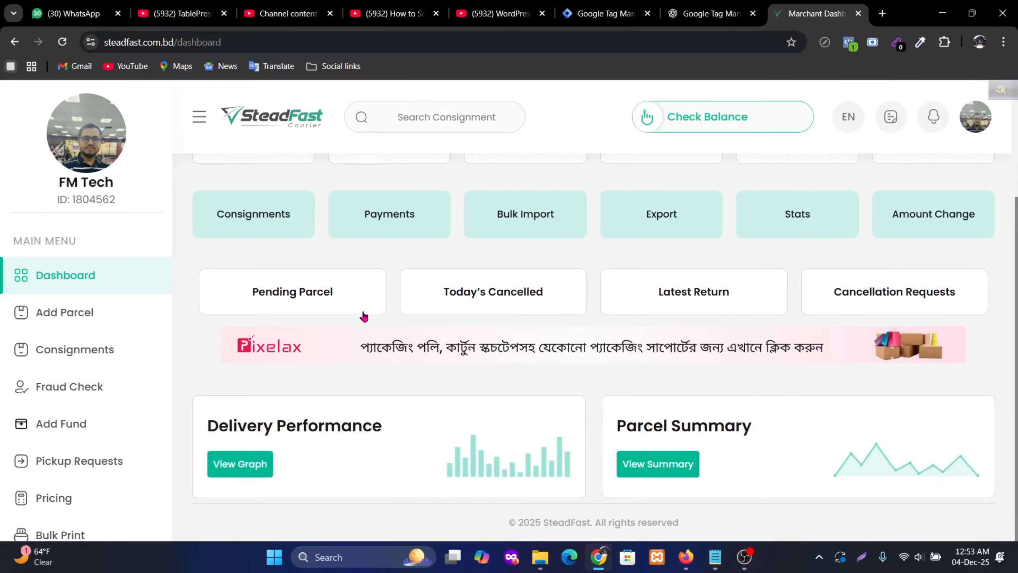
pyautogui.scroll(4, 362, 317)
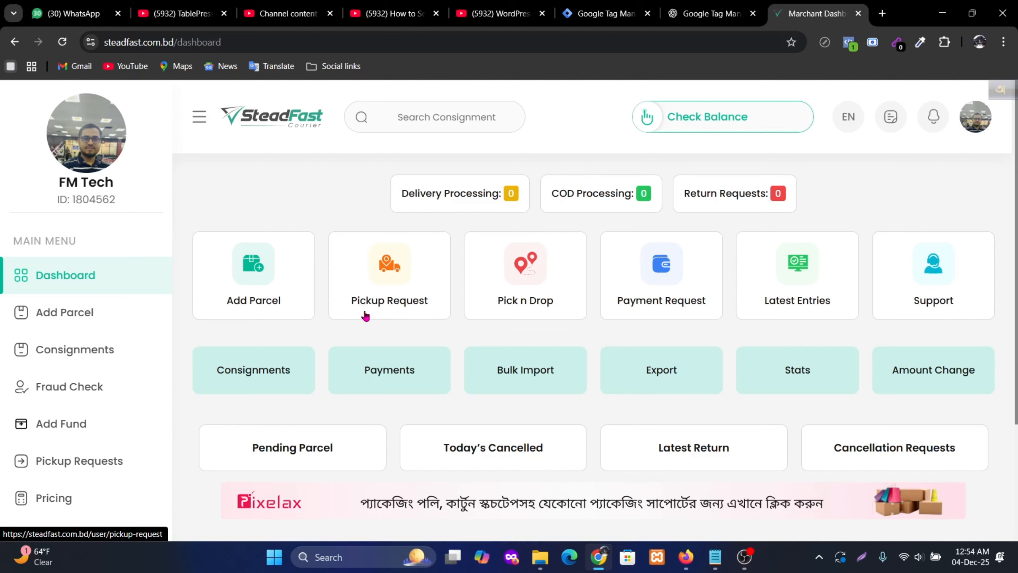
pyautogui.scroll(-4, 122, 321)
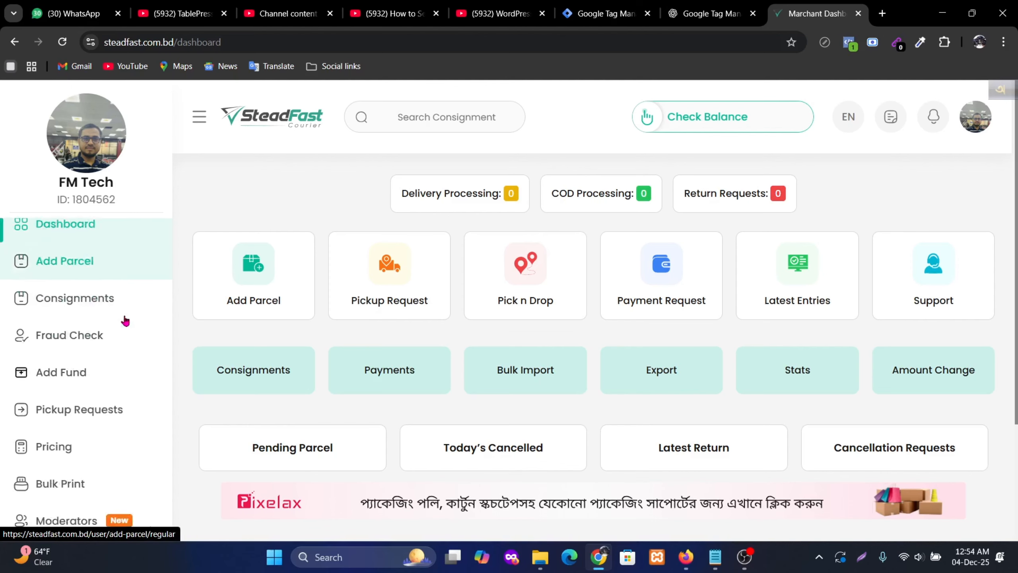
pyautogui.scroll(4, 128, 320)
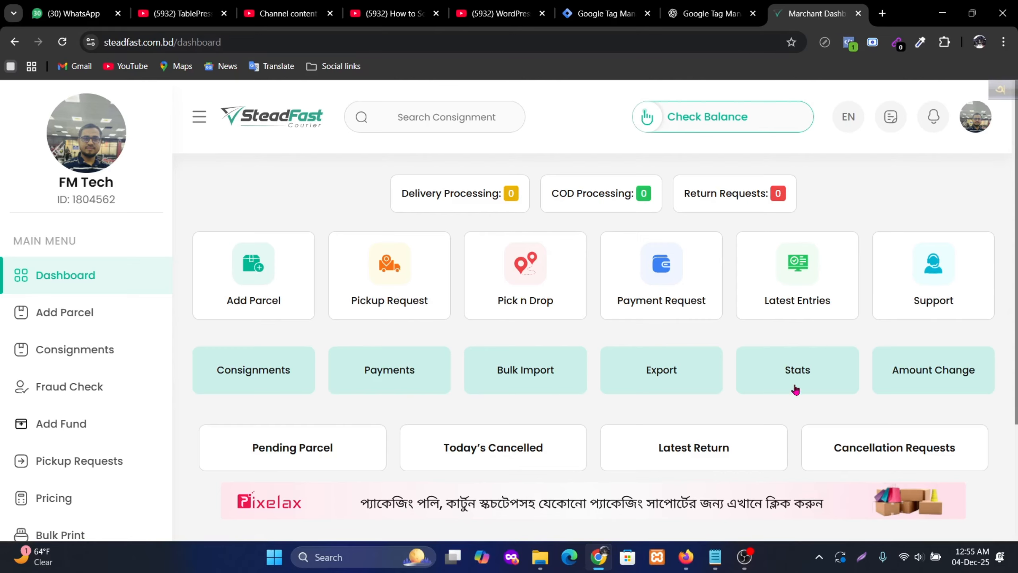
pyautogui.scroll(-2, 815, 368)
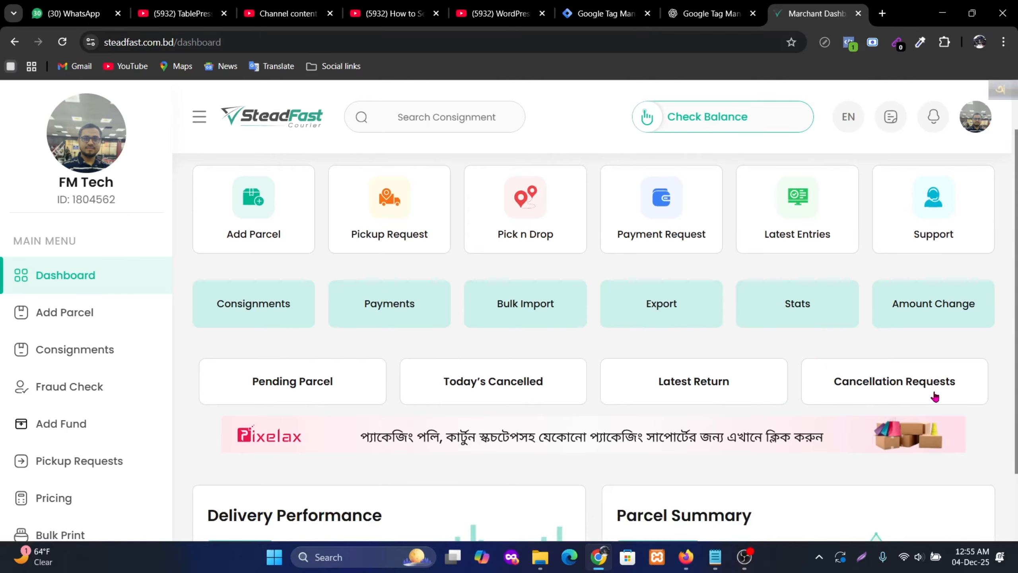
pyautogui.scroll(1, 808, 401)
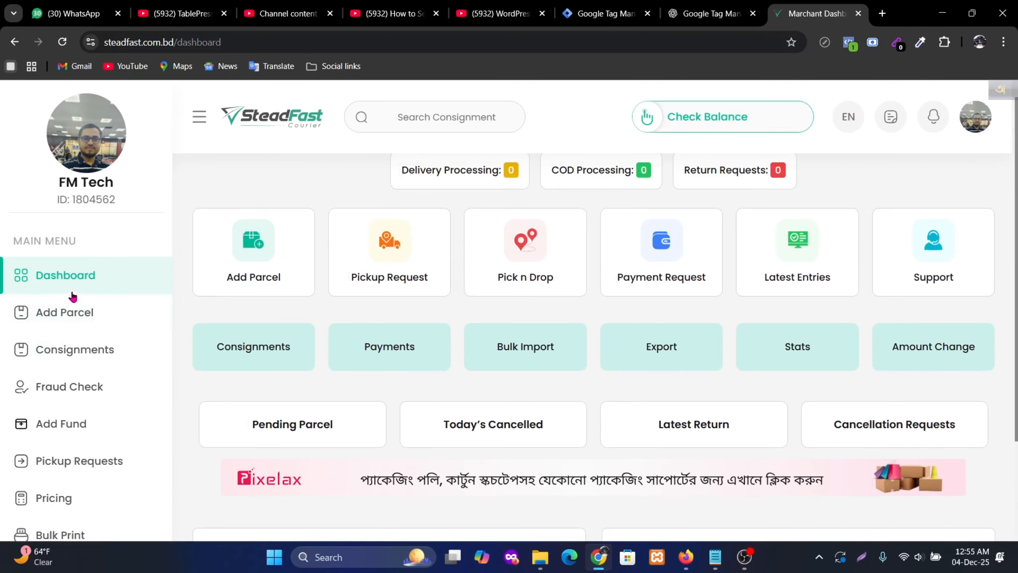
# Step: Expand the additional main menu entries and open the merchant account's API page
pyautogui.scroll(-4, 90, 337)
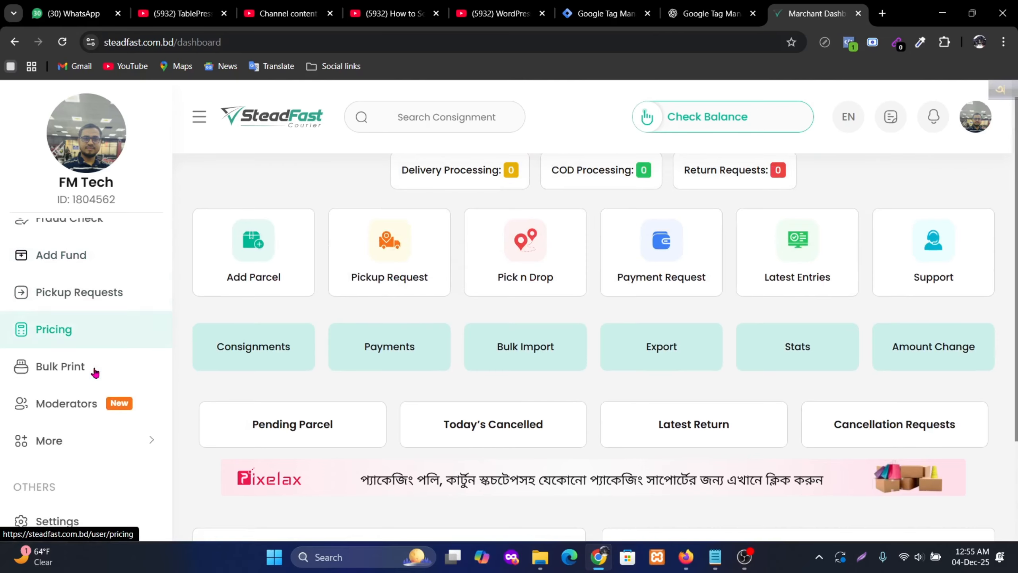
pyautogui.scroll(-3, 92, 370)
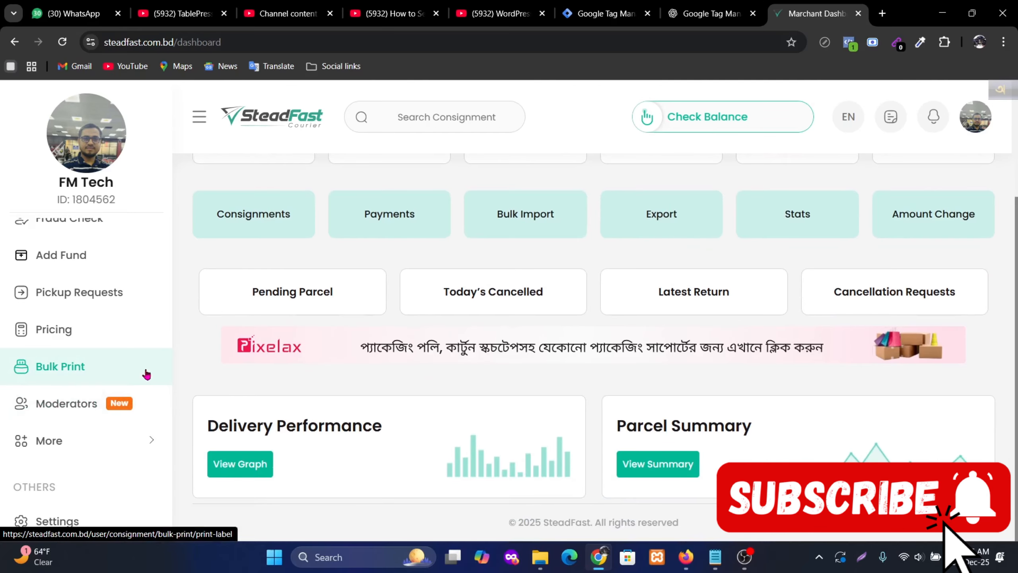
pyautogui.click(119, 448)
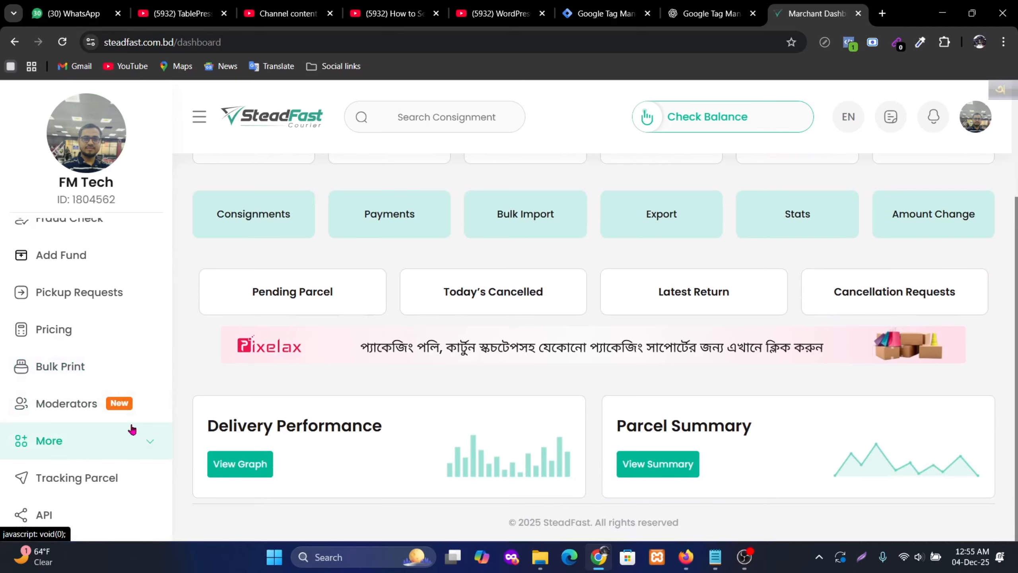
pyautogui.scroll(-2, 124, 426)
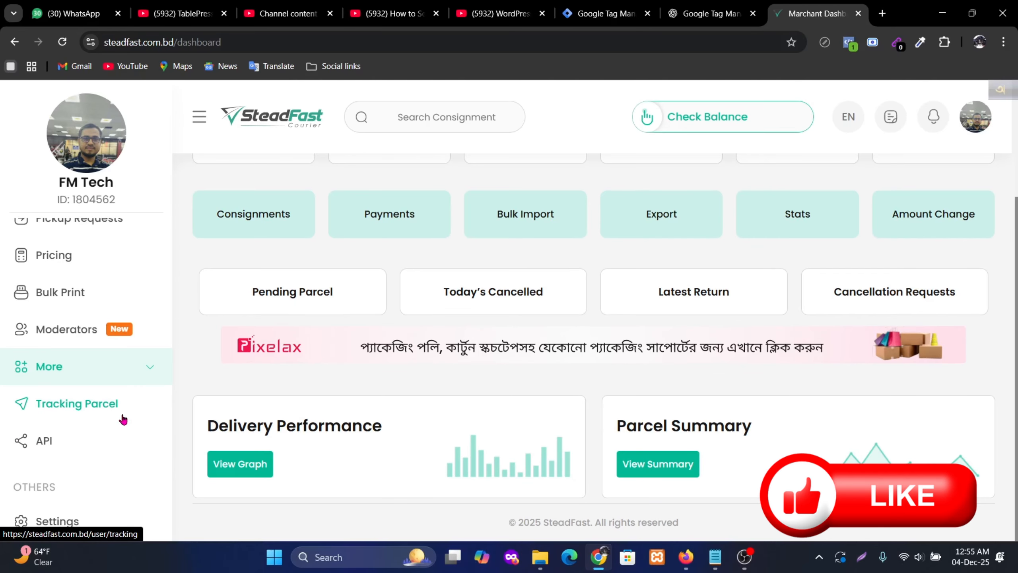
pyautogui.click(75, 442)
# Step: Download Send To SteadFast.zip from the Google Drive folder linked under WordPress Plugin in Other Plugins & Tools
pyautogui.scroll(-8, 287, 393)
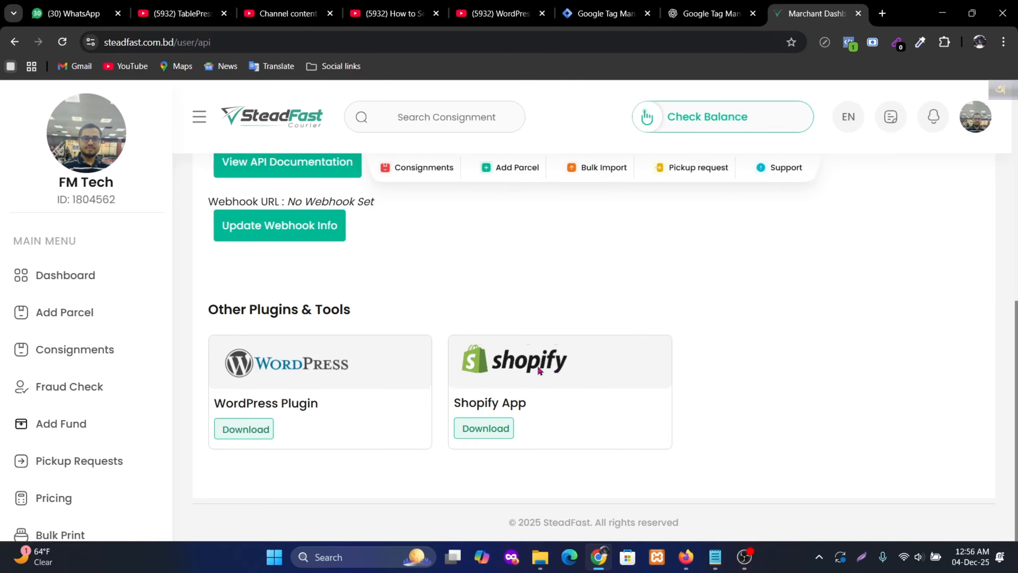
pyautogui.click(253, 433)
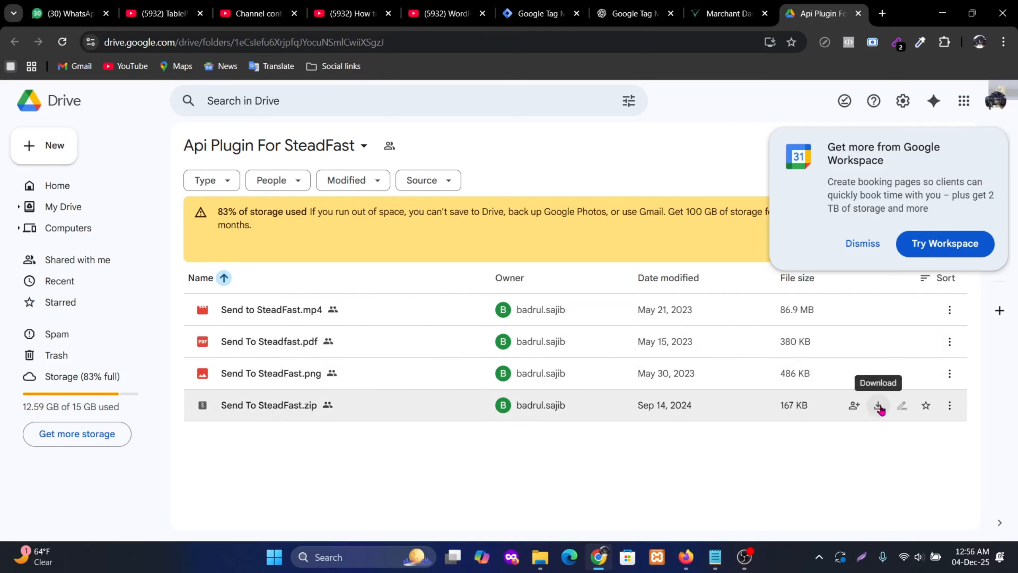
pyautogui.click(842, 415)
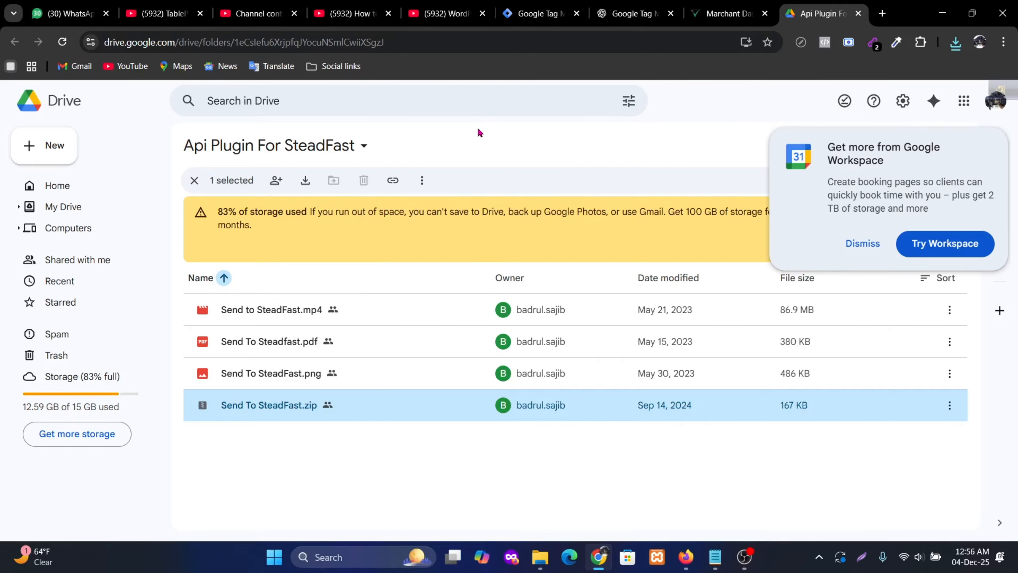
# Step: Switch to Firefox, open the UPOHER.COM storefront in a separate tab from its WordPress dashboard, and look over the home page
pyautogui.click(686, 558)
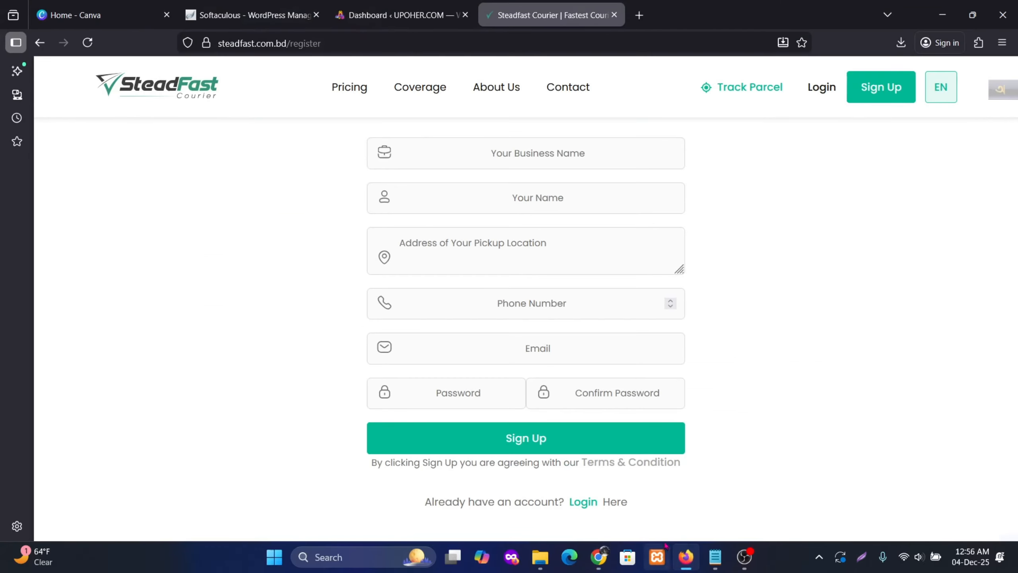
pyautogui.click(383, 12)
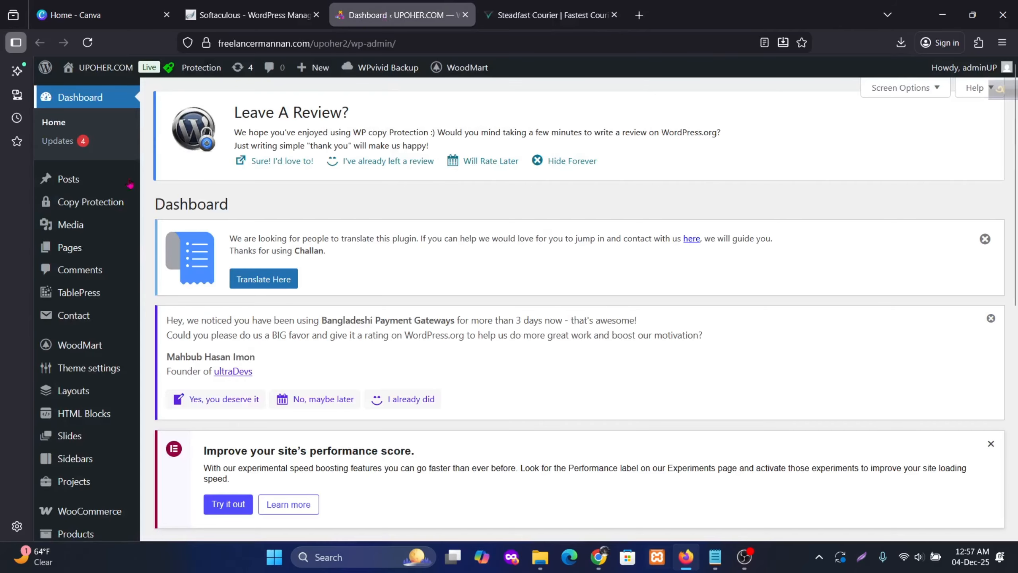
pyautogui.moveTo(100, 70)
pyautogui.rightClick(95, 94)
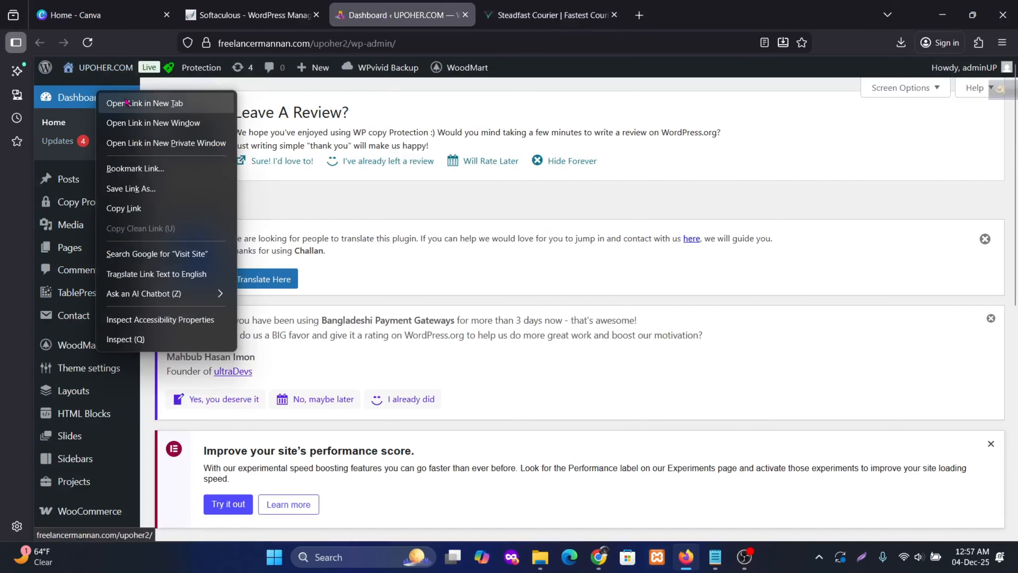
pyautogui.click(130, 103)
pyautogui.click(542, 16)
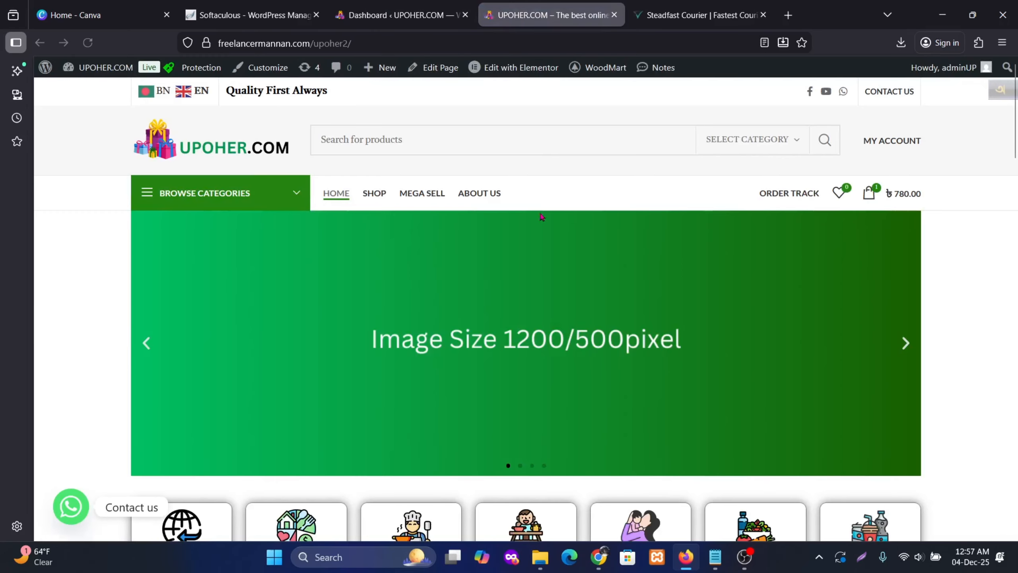
pyautogui.scroll(-5, 917, 299)
pyautogui.scroll(-15, 917, 299)
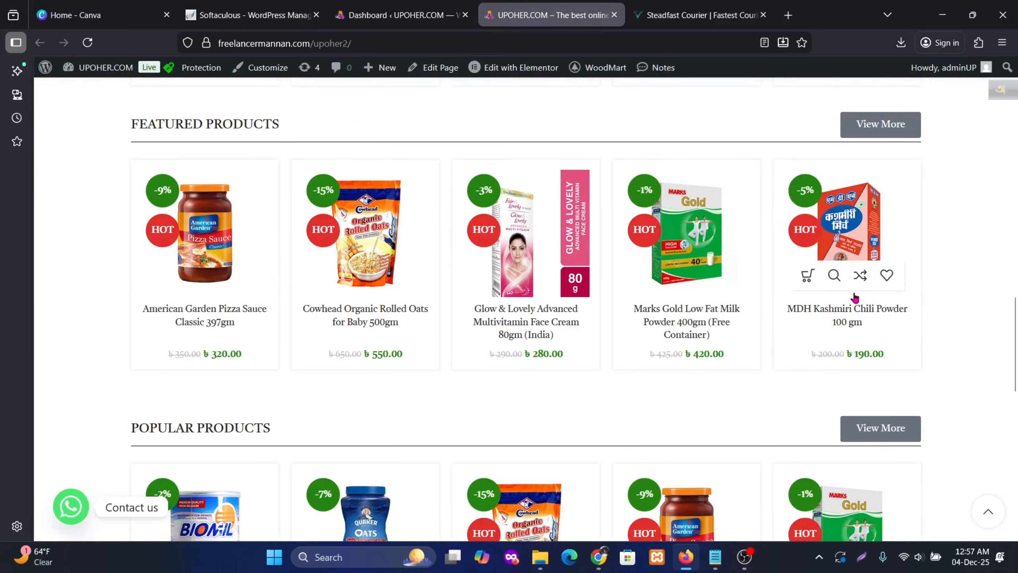
pyautogui.scroll(5, 853, 295)
pyautogui.scroll(15, 717, 279)
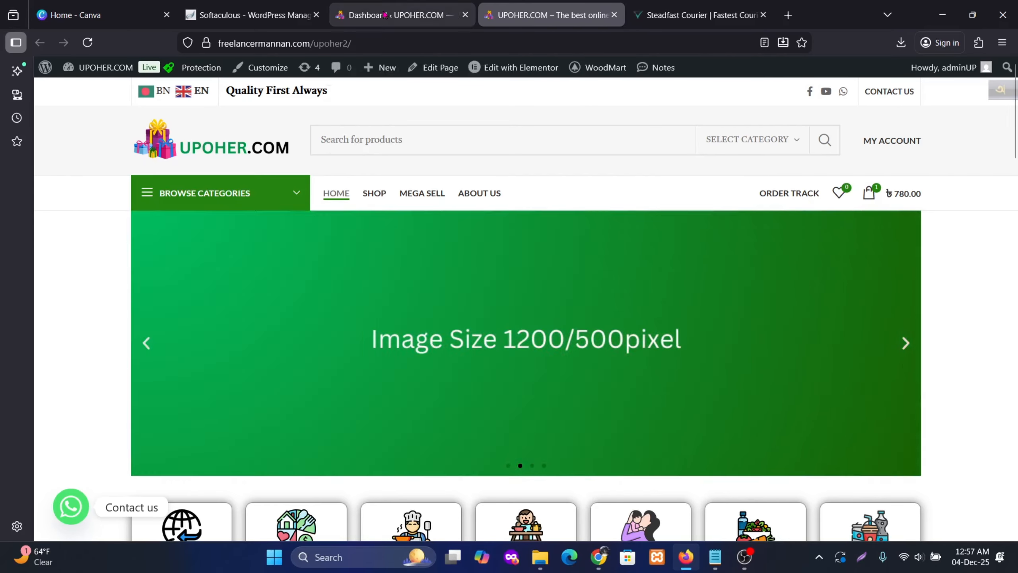
# Step: Return to the UPOHER.COM WordPress dashboard and open the Add Plugins page
pyautogui.click(401, 14)
pyautogui.scroll(-2, 206, 317)
pyautogui.scroll(-7, 193, 326)
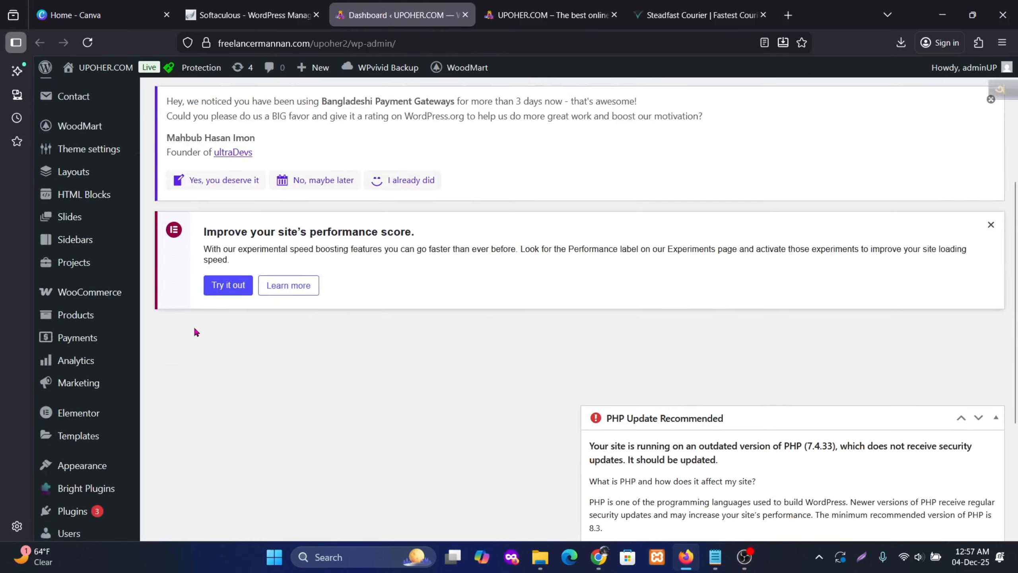
pyautogui.moveTo(128, 340)
pyautogui.scroll(-2, 129, 340)
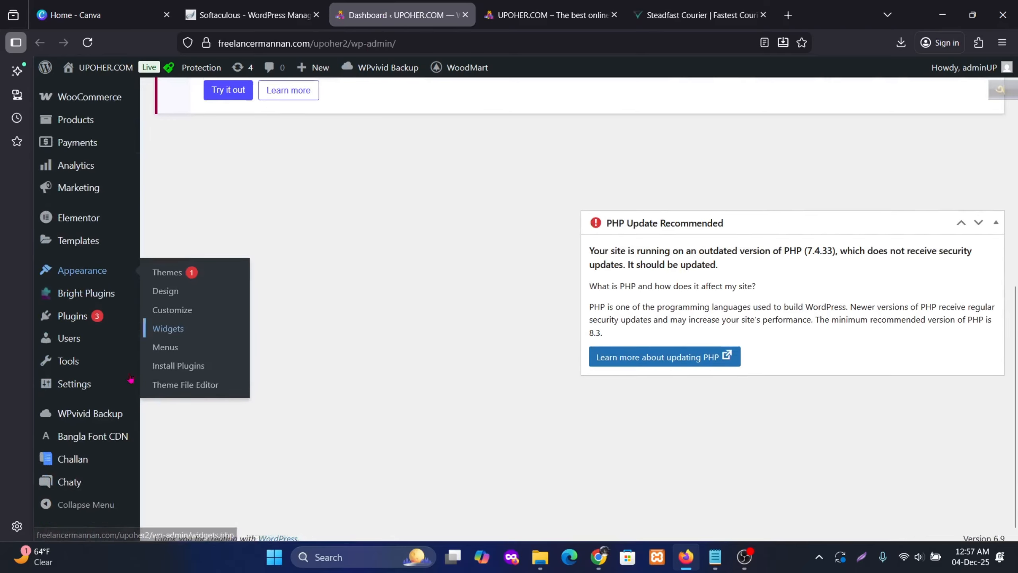
pyautogui.moveTo(116, 311)
pyautogui.click(165, 332)
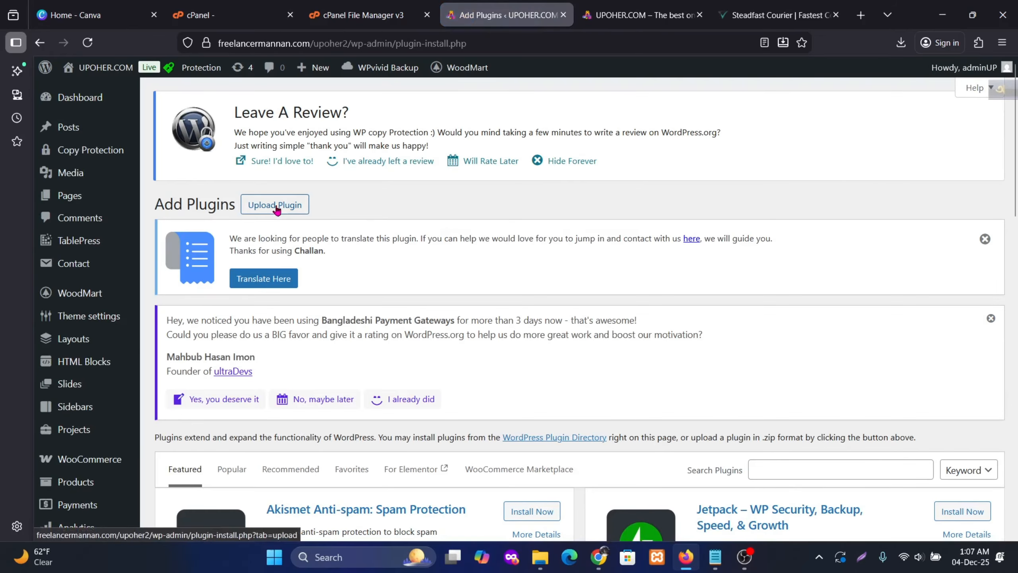
# Step: Upload Send To SteadFast.zip from the Download folder as a new plugin and install it
pyautogui.click(276, 206)
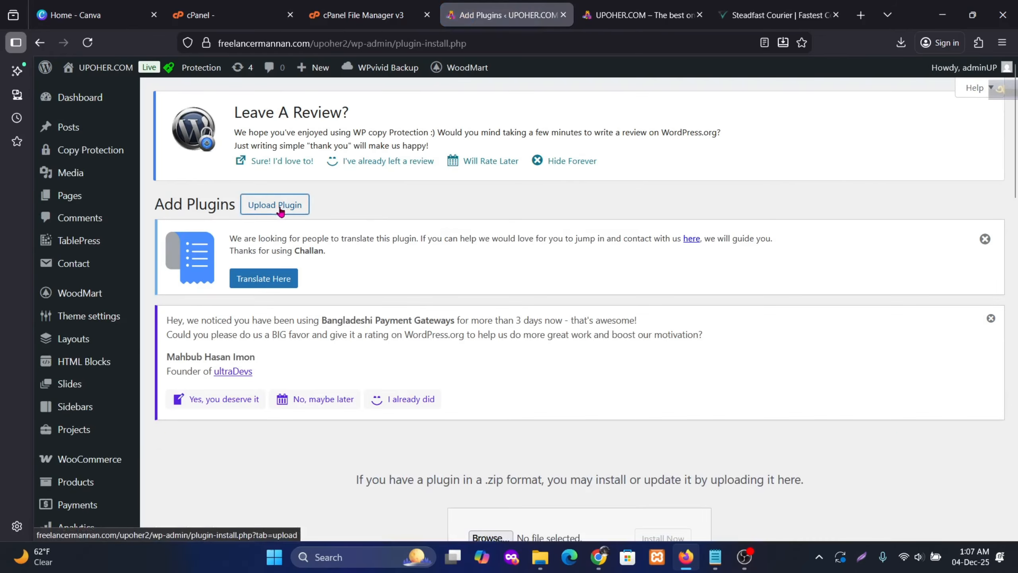
pyautogui.scroll(-2, 496, 285)
pyautogui.scroll(-3, 496, 286)
pyautogui.click(493, 327)
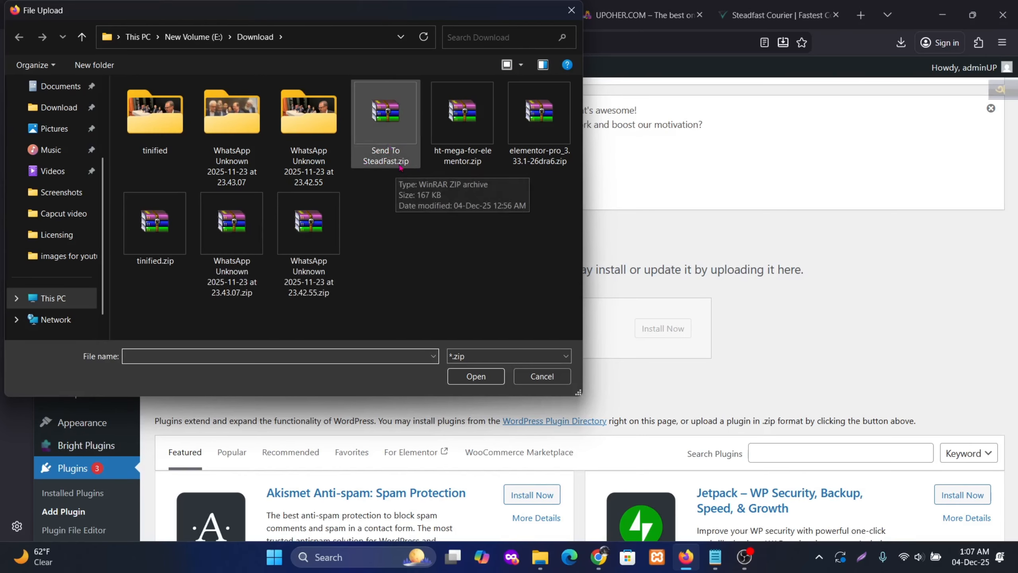
pyautogui.doubleClick(392, 133)
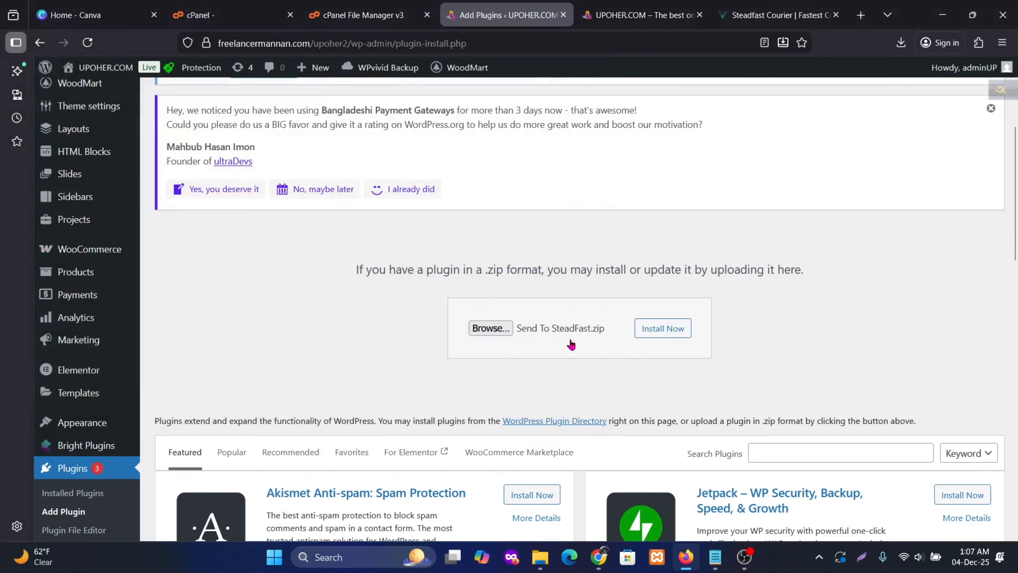
pyautogui.click(672, 327)
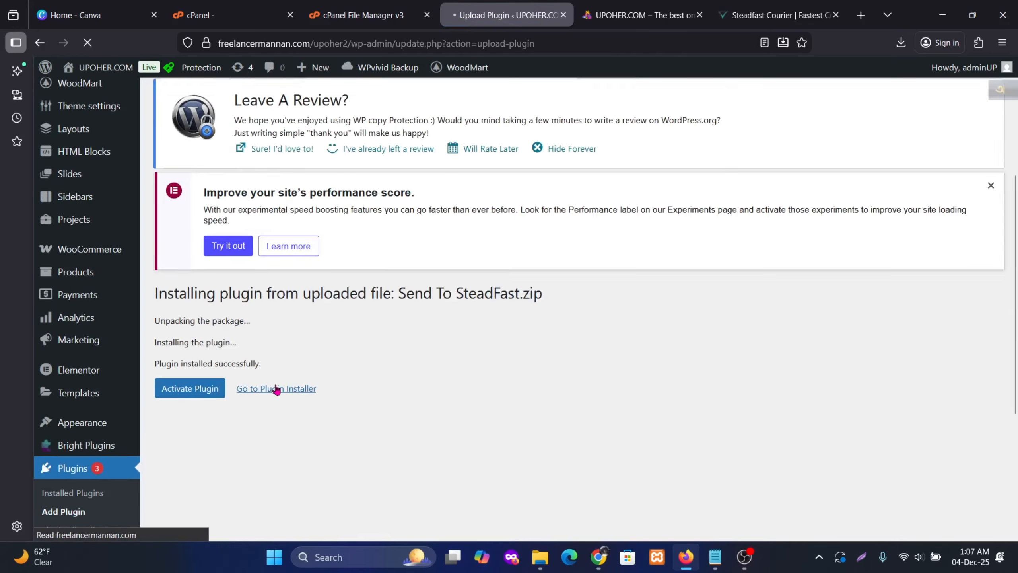
# Step: Activate the newly installed plugin and find its SteadFast API entry among the installed plugins
pyautogui.scroll(-4, 297, 371)
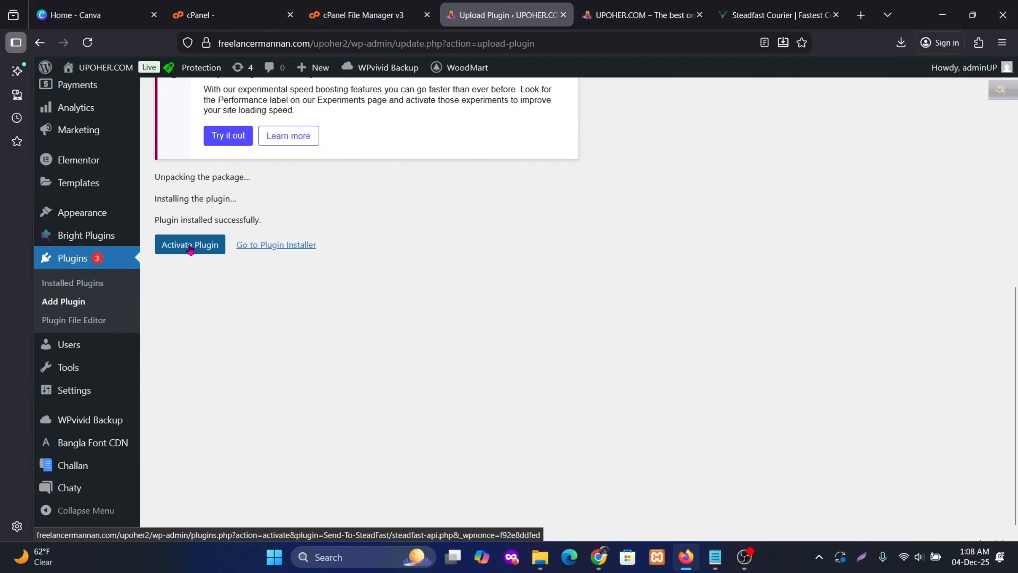
pyautogui.click(191, 249)
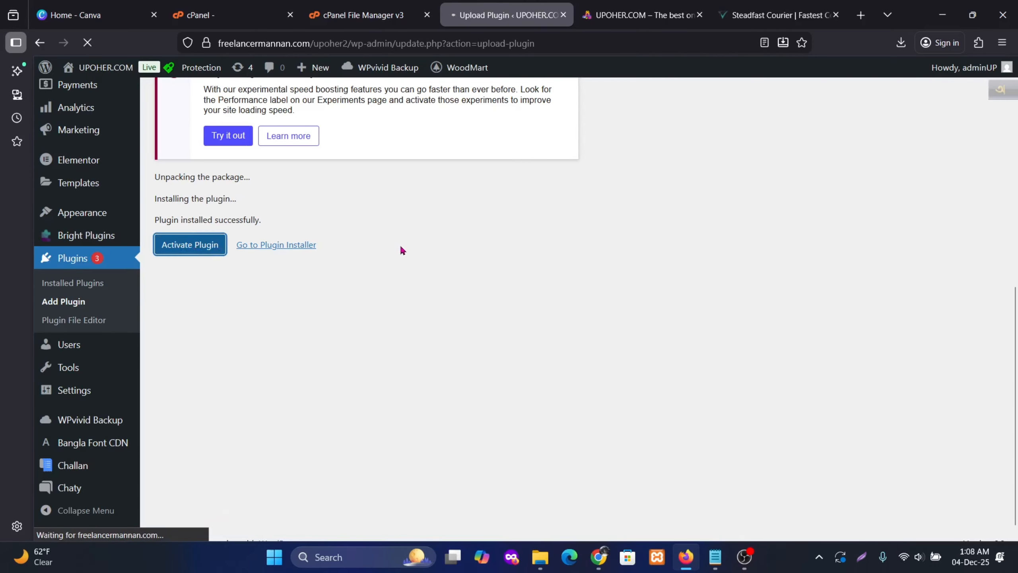
pyautogui.scroll(3, 88, 172)
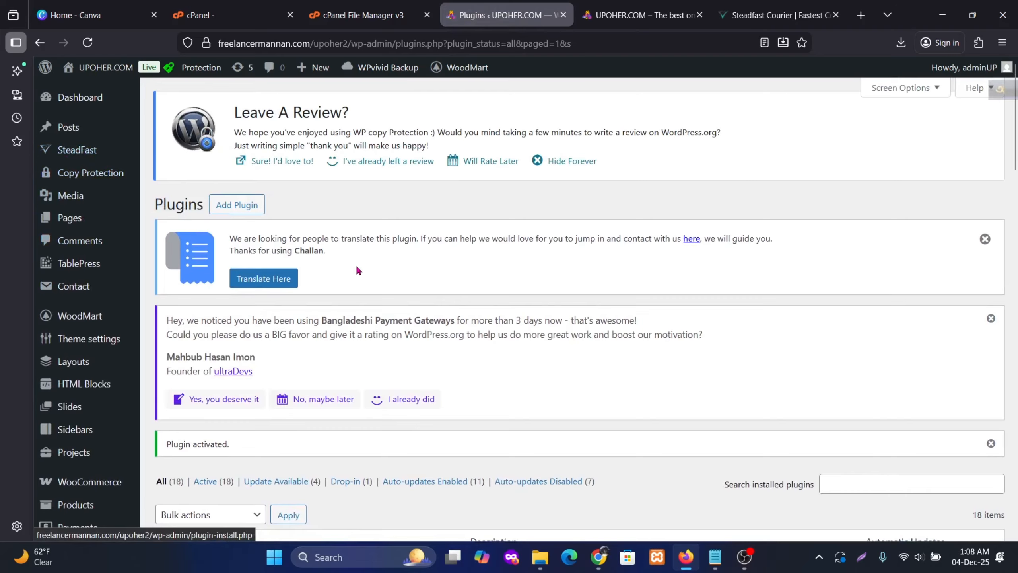
pyautogui.scroll(-15, 356, 273)
pyautogui.scroll(-15, 359, 277)
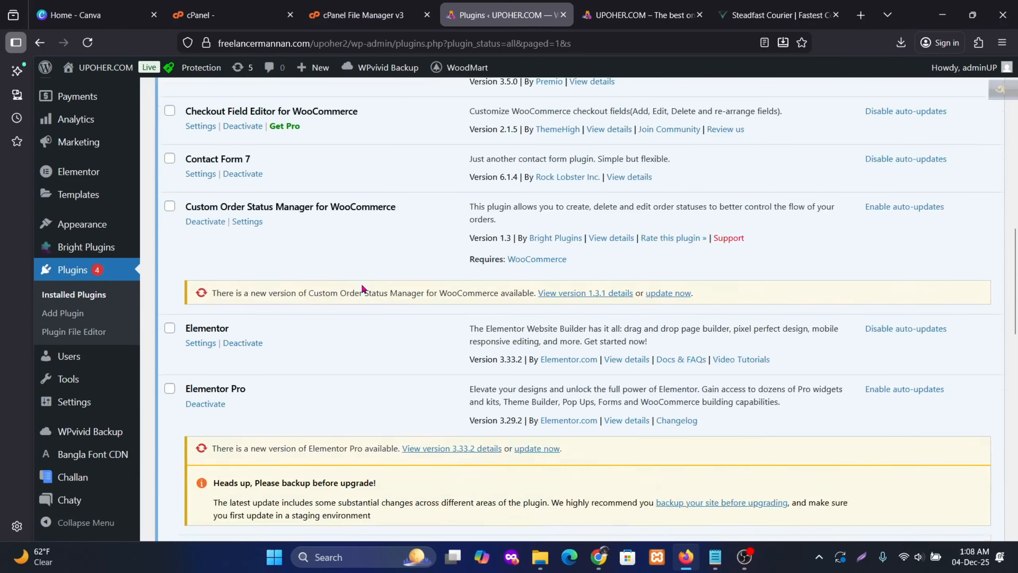
pyautogui.scroll(15, 274, 243)
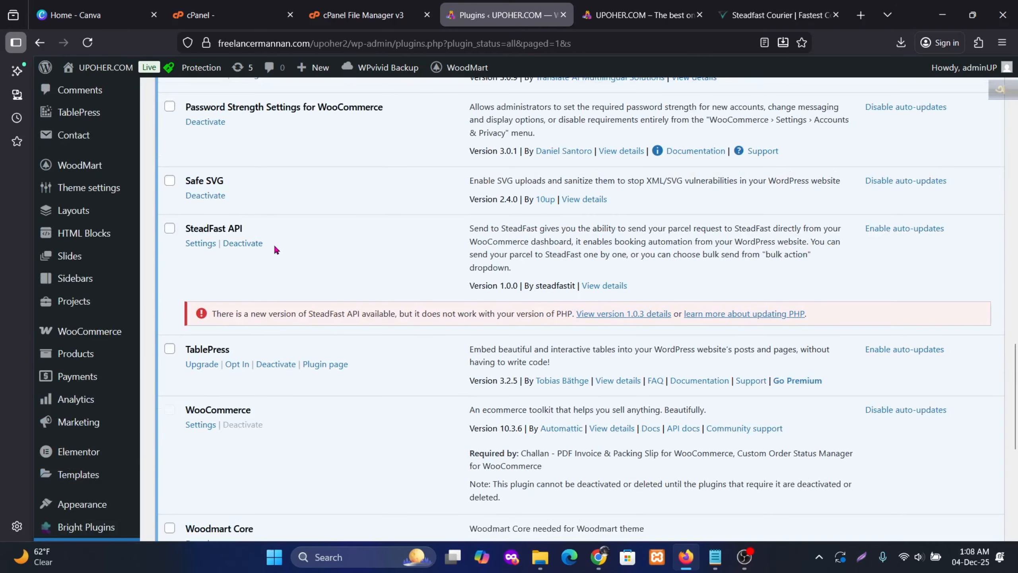
pyautogui.scroll(8, 276, 248)
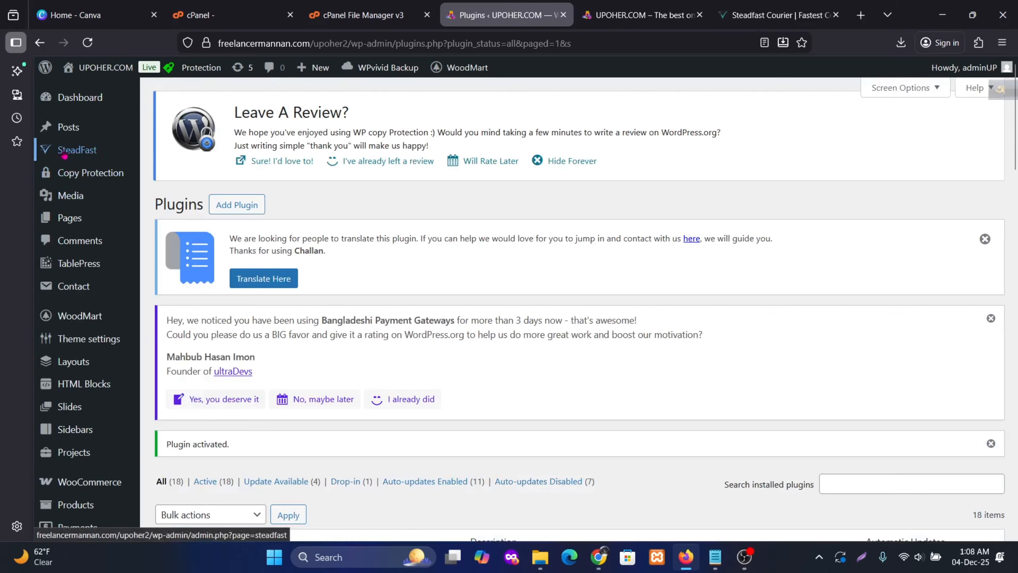
# Step: Open the SteadFast Courier Dashboard in WordPress and run its balance check
pyautogui.click(77, 150)
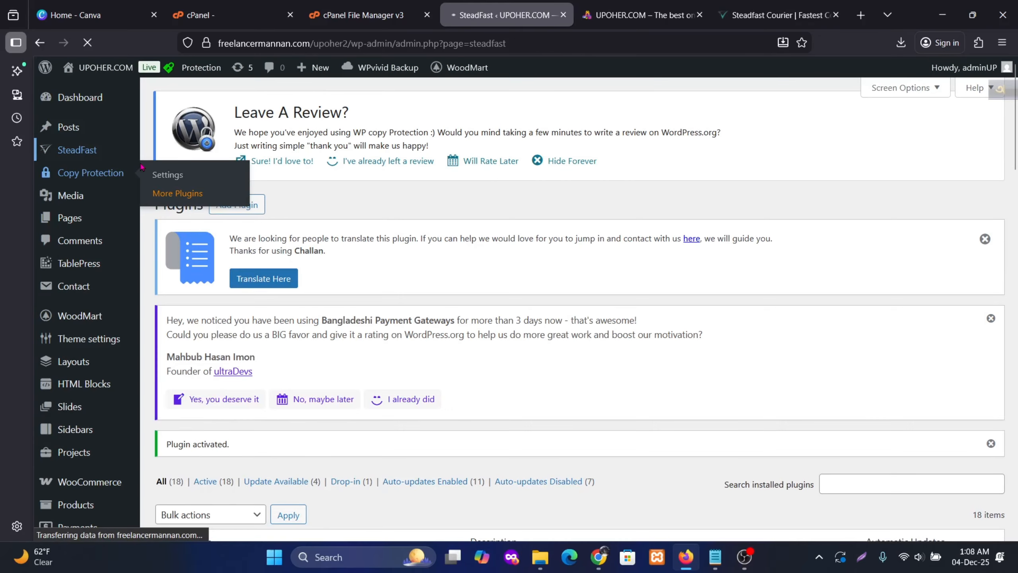
pyautogui.scroll(-5, 453, 215)
pyautogui.scroll(-4, 454, 216)
pyautogui.scroll(3, 448, 216)
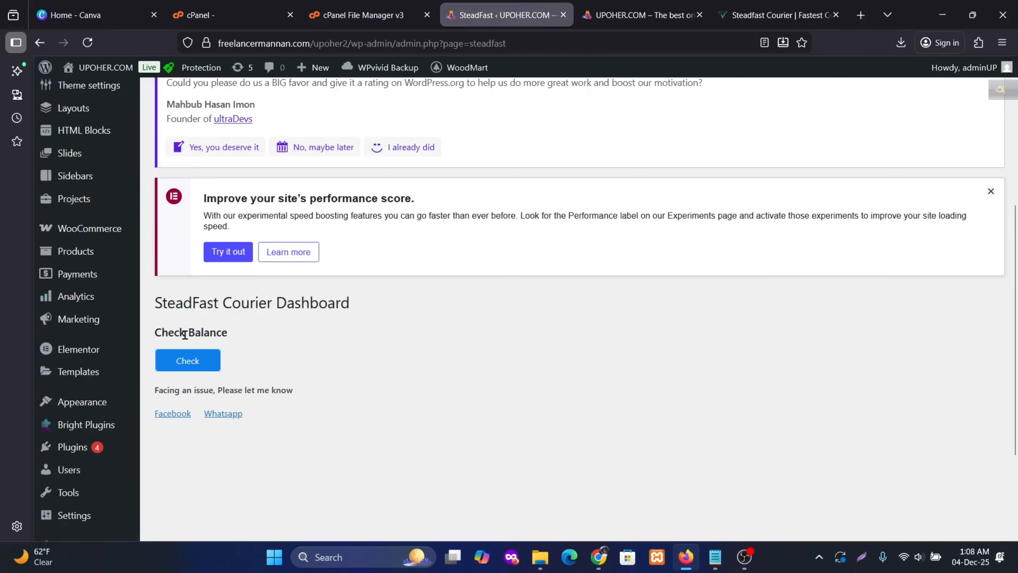
pyautogui.click(189, 363)
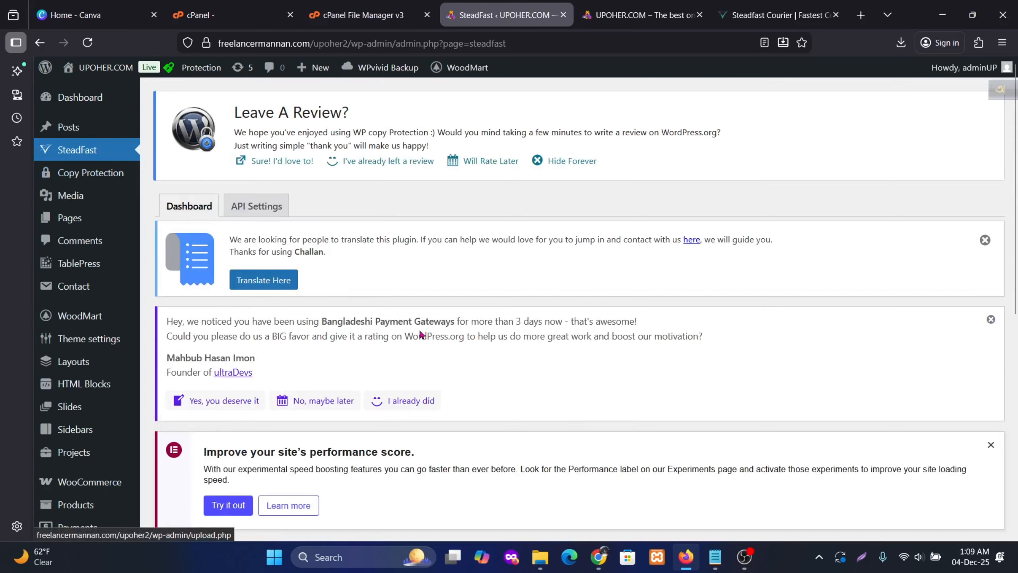
# Step: Open the SteadFast API plugin's settings from the installed plugins list and show its API Settings
pyautogui.scroll(-7, 448, 355)
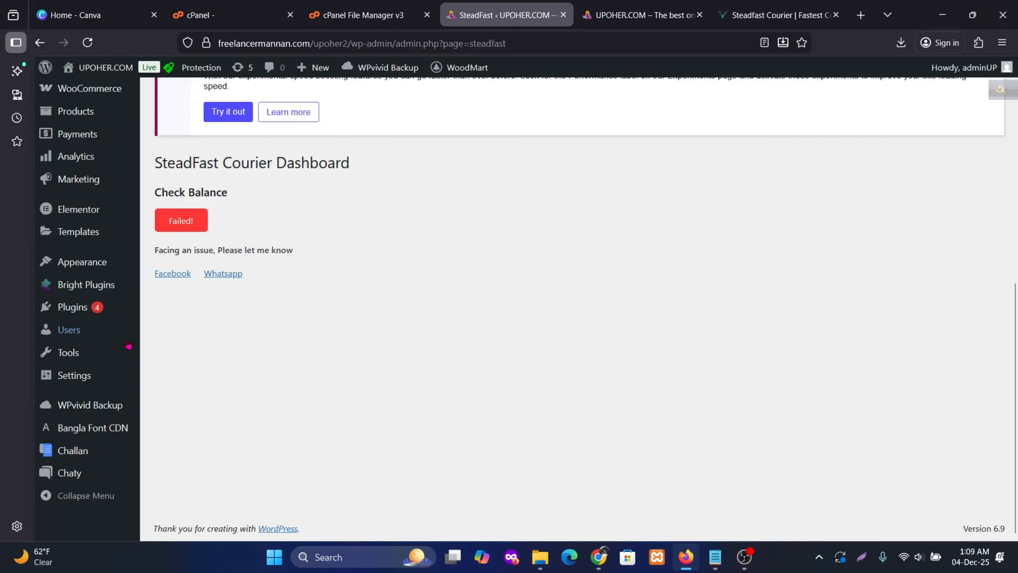
pyautogui.moveTo(129, 317)
pyautogui.click(184, 309)
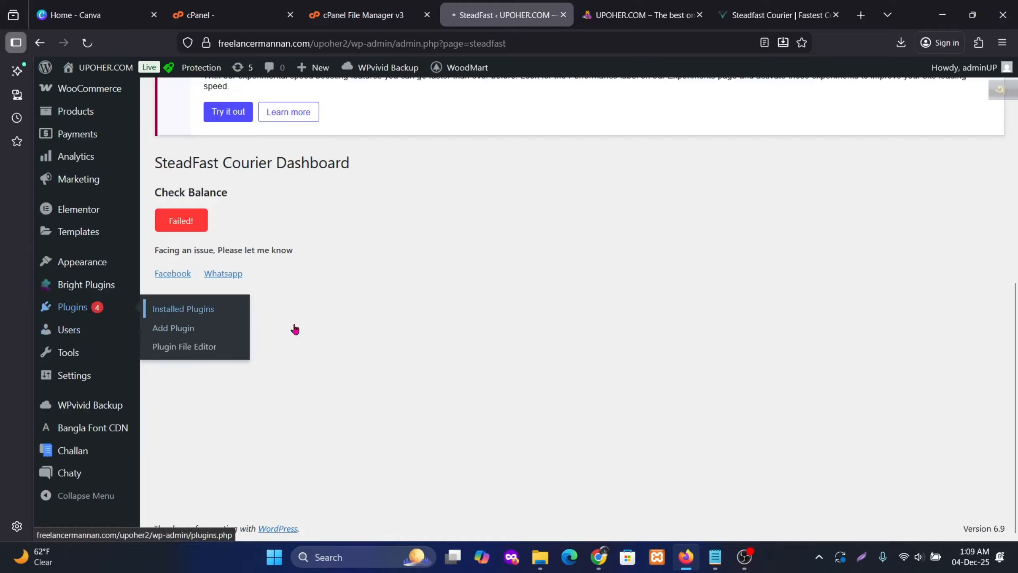
pyautogui.scroll(-10, 442, 353)
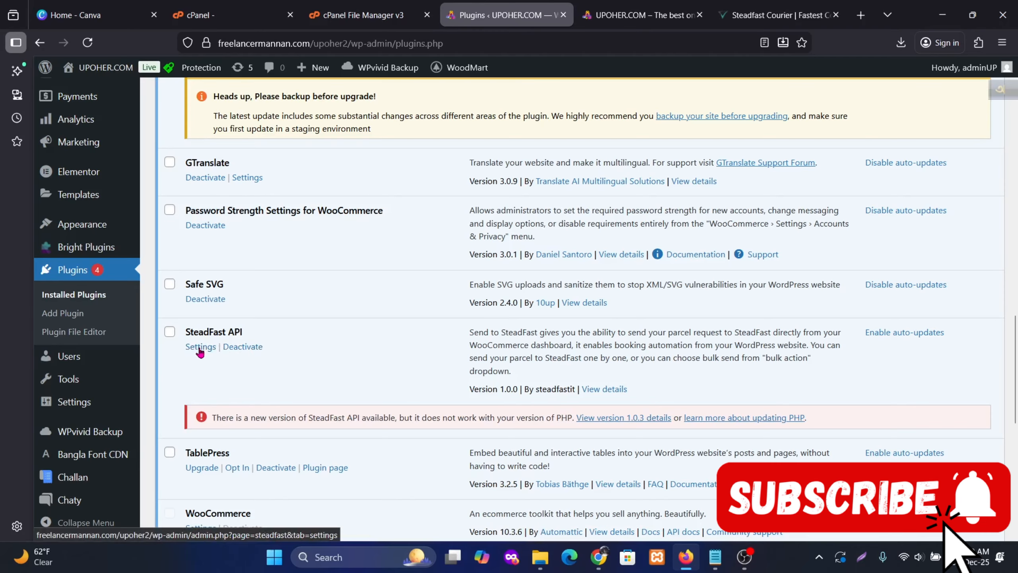
pyautogui.click(200, 347)
pyautogui.scroll(-8, 420, 336)
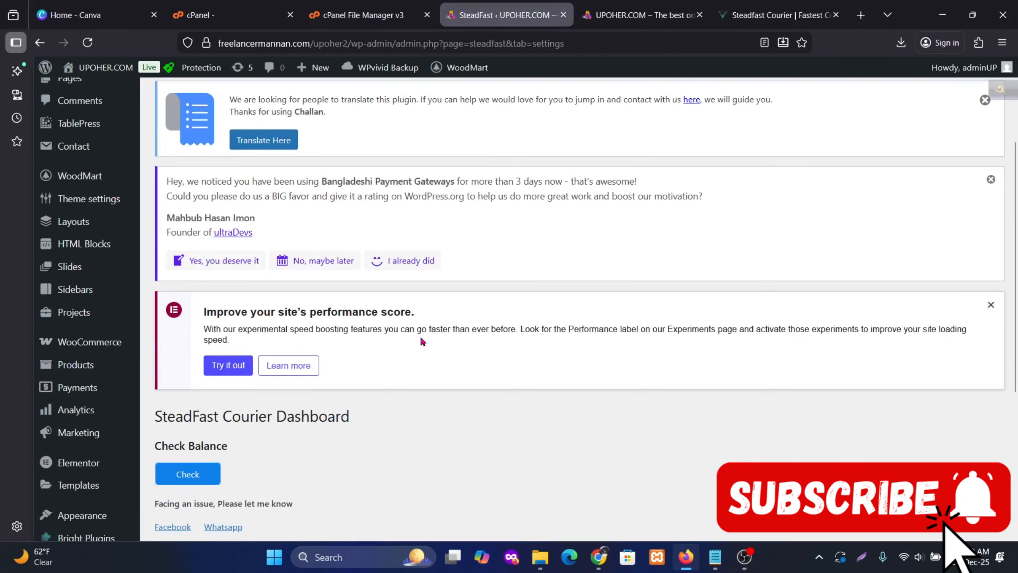
pyautogui.scroll(5, 419, 336)
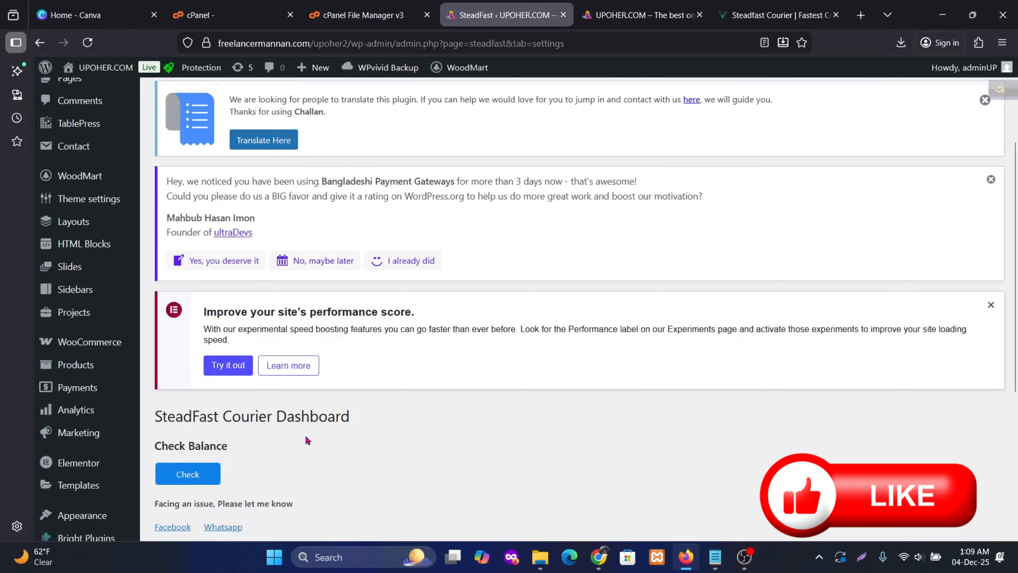
pyautogui.scroll(4, 305, 434)
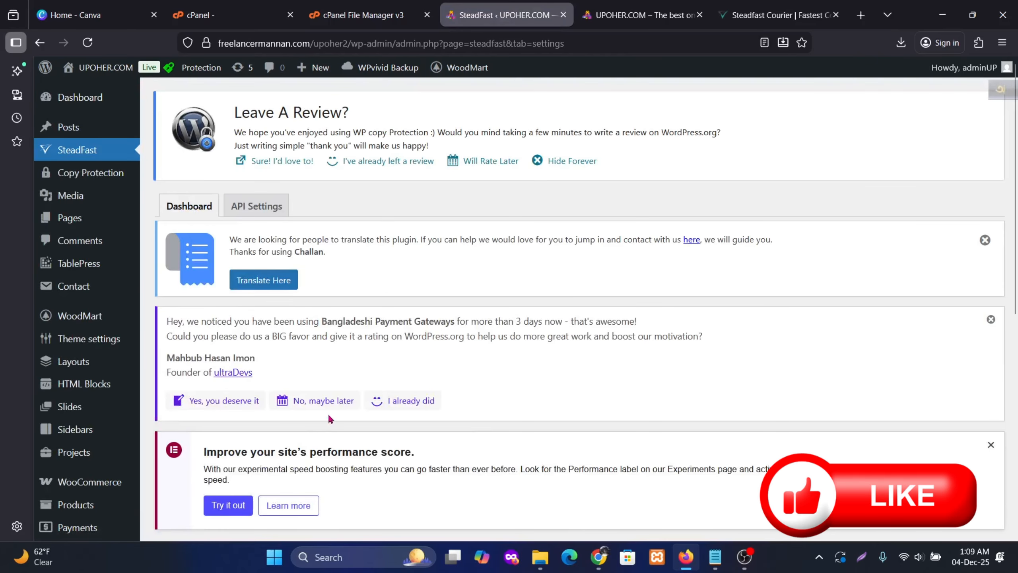
pyautogui.click(268, 206)
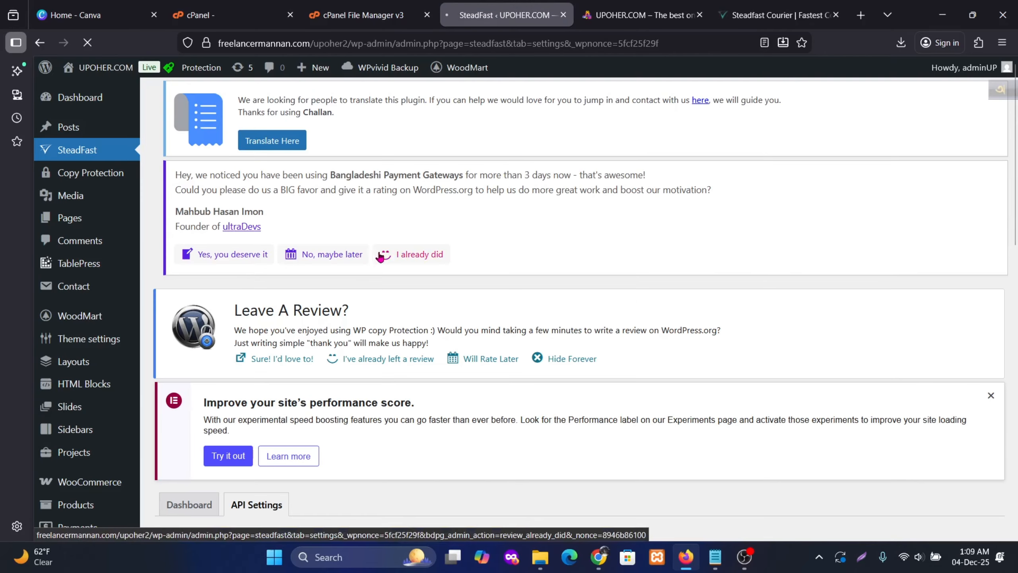
# Step: Turn on Enable/Disable and Notes in the SteadFast Courier Settings
pyautogui.scroll(-8, 426, 355)
pyautogui.scroll(3, 426, 356)
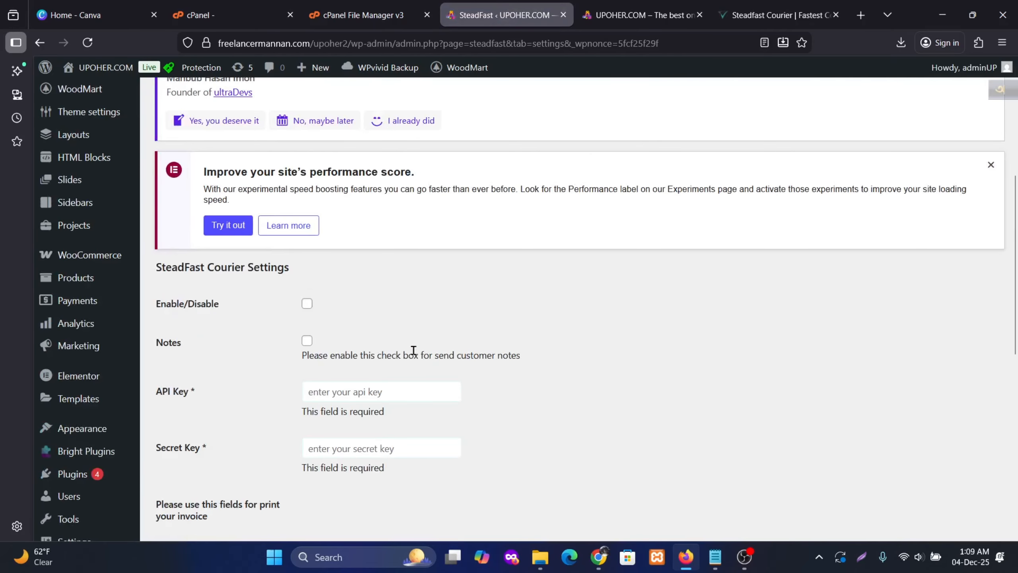
pyautogui.click(307, 304)
pyautogui.scroll(-3, 400, 338)
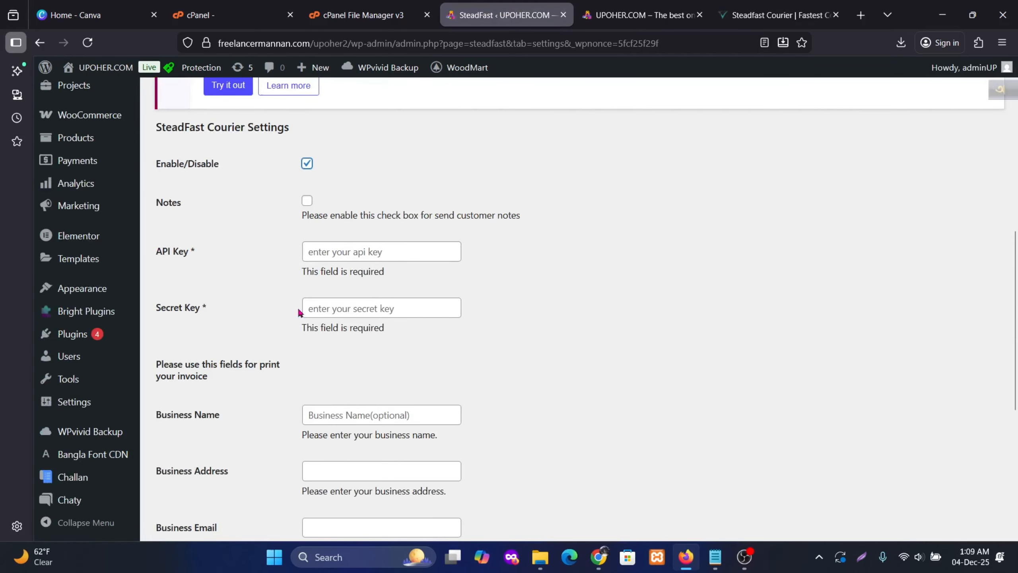
pyautogui.click(306, 205)
pyautogui.scroll(-3, 368, 317)
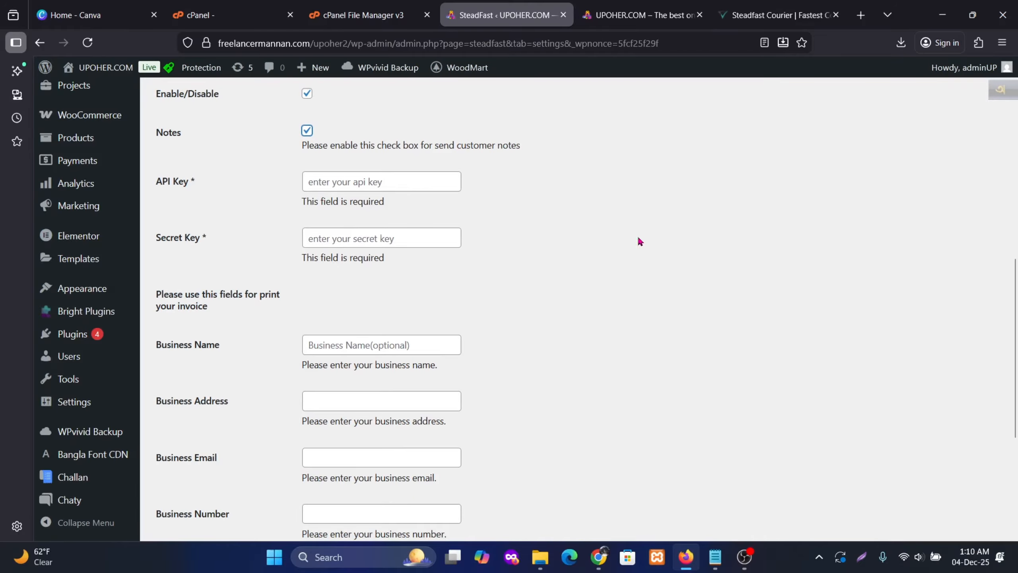
# Step: Switch to Chrome and create API keys on the Steadfast merchant account's API page
pyautogui.click(942, 15)
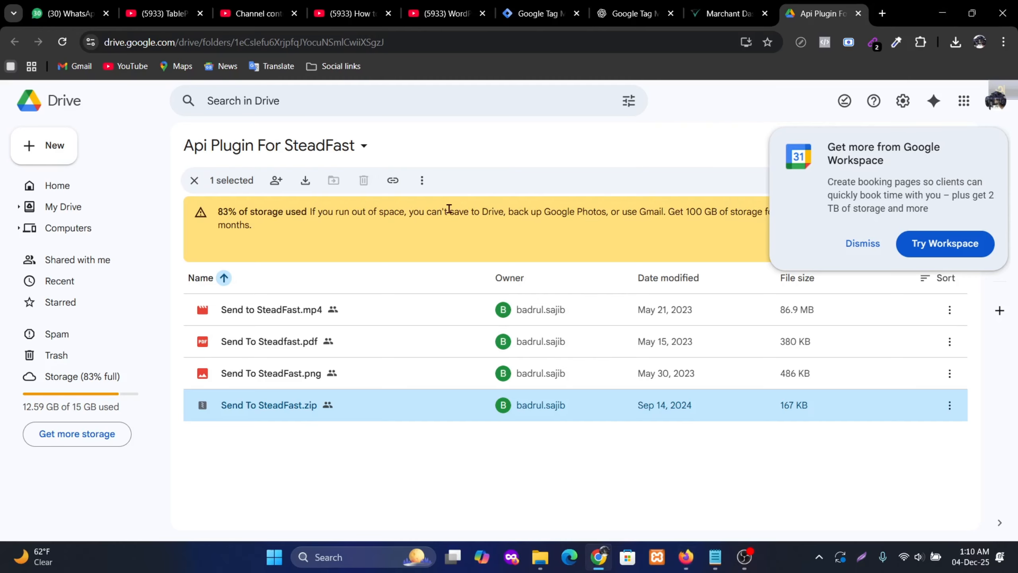
pyautogui.click(725, 13)
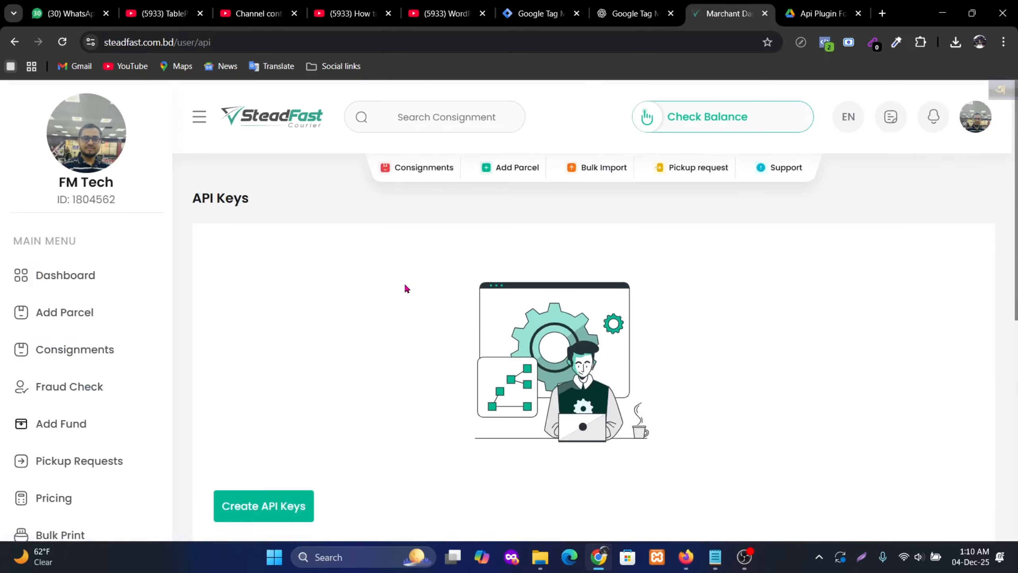
pyautogui.scroll(-3, 405, 289)
pyautogui.scroll(-3, 120, 313)
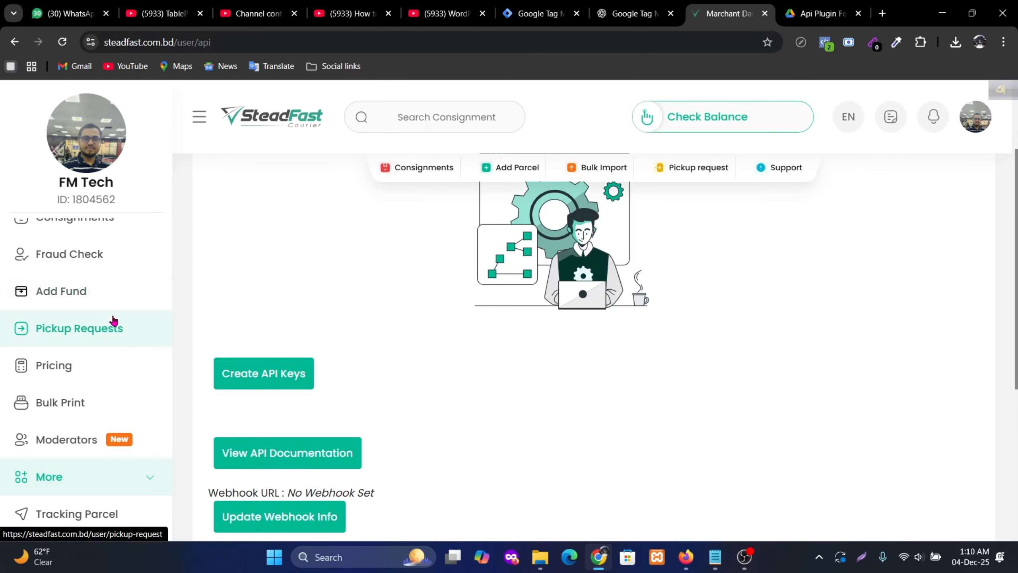
pyautogui.scroll(-3, 113, 320)
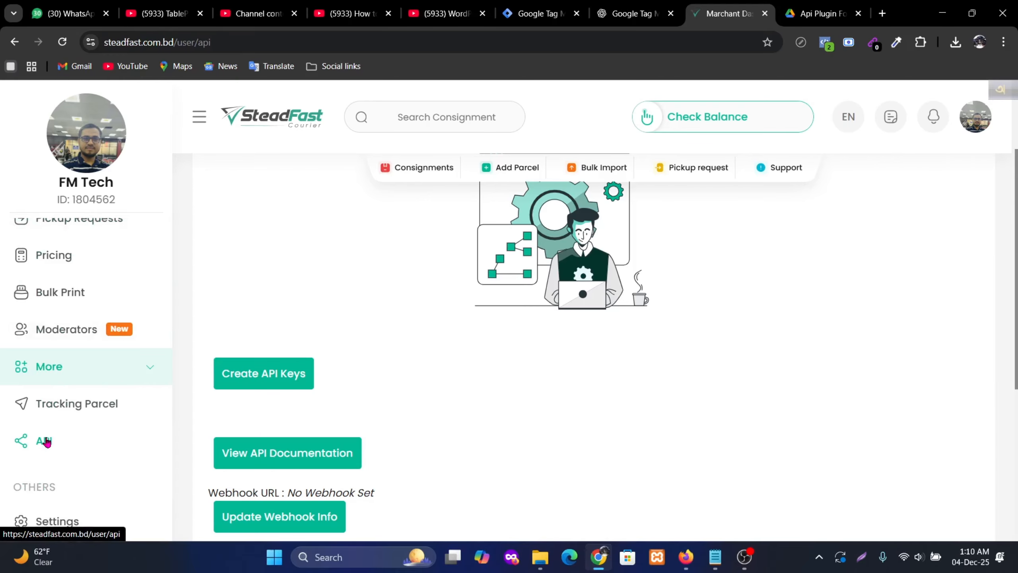
pyautogui.scroll(-5, 434, 416)
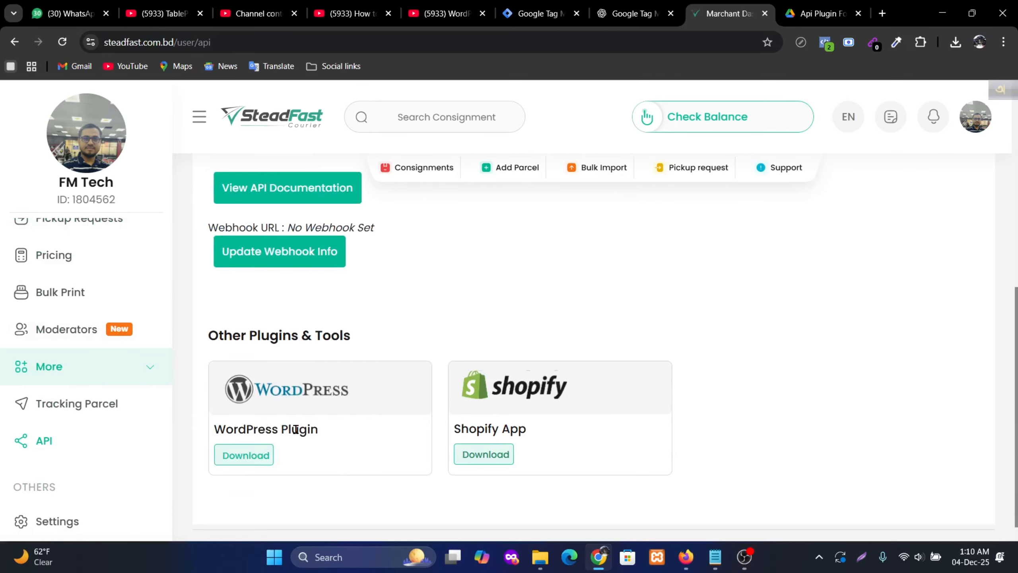
pyautogui.scroll(4, 317, 428)
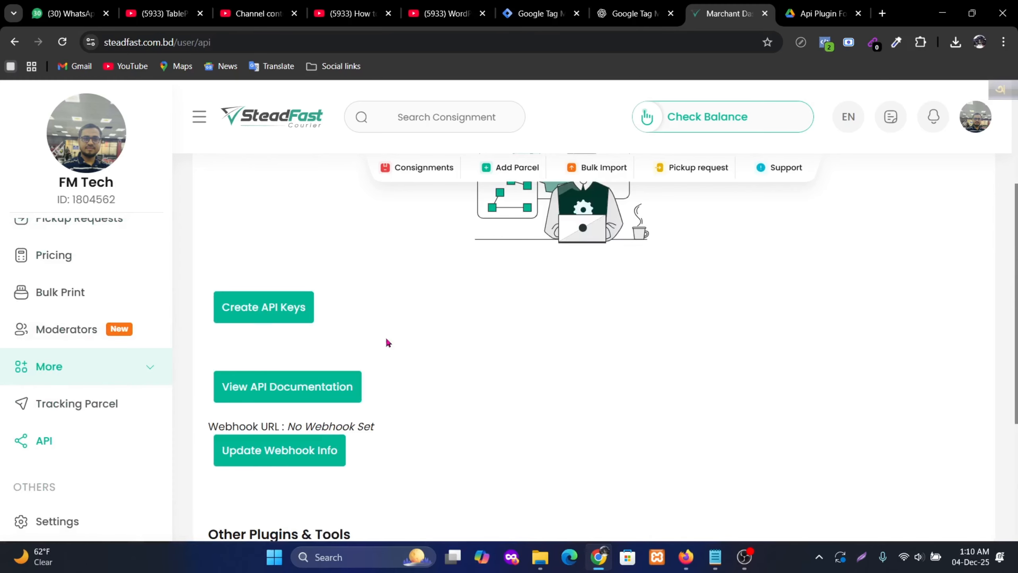
pyautogui.scroll(3, 387, 336)
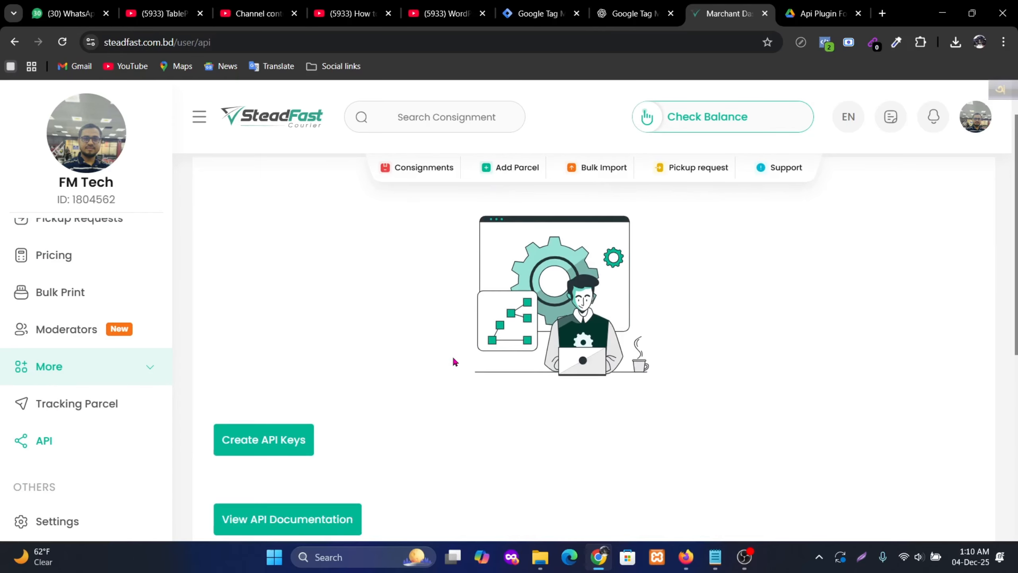
pyautogui.scroll(2, 417, 352)
pyautogui.scroll(-3, 334, 396)
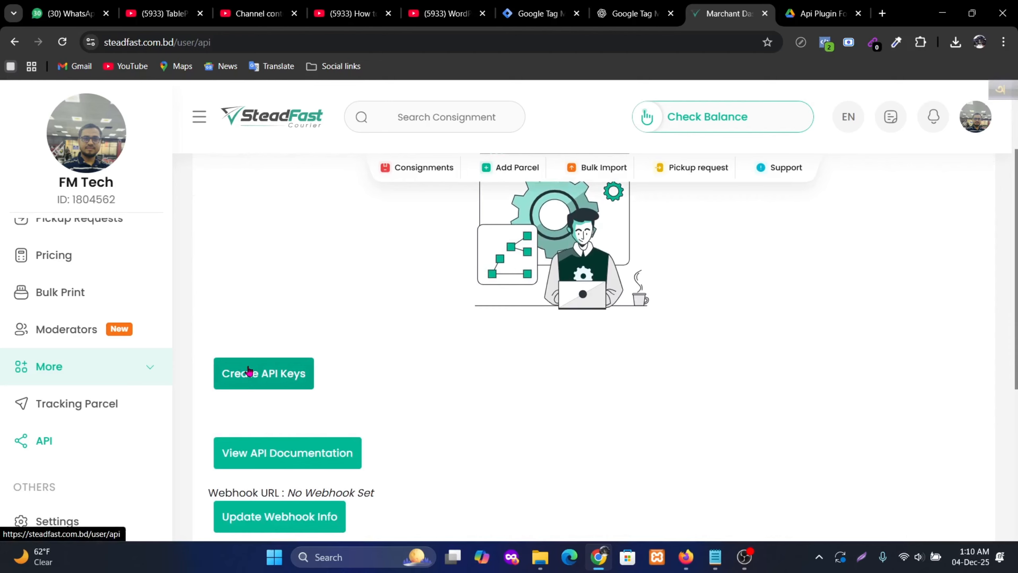
pyautogui.click(249, 371)
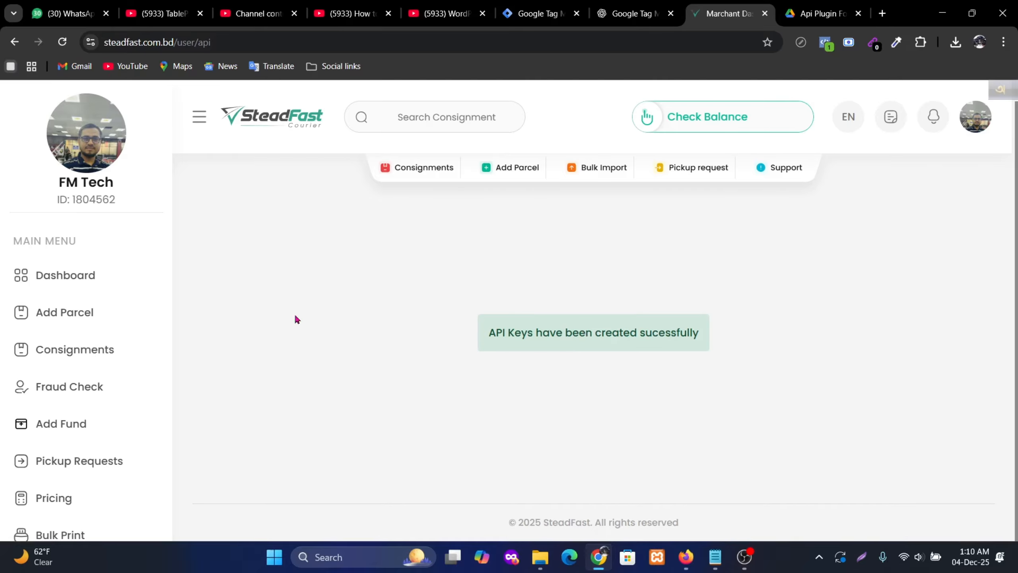
# Step: Reload the merchant page, accepting the form resubmission, and reopen the API page to show the Api-Key and Secret-Key
pyautogui.click(62, 42)
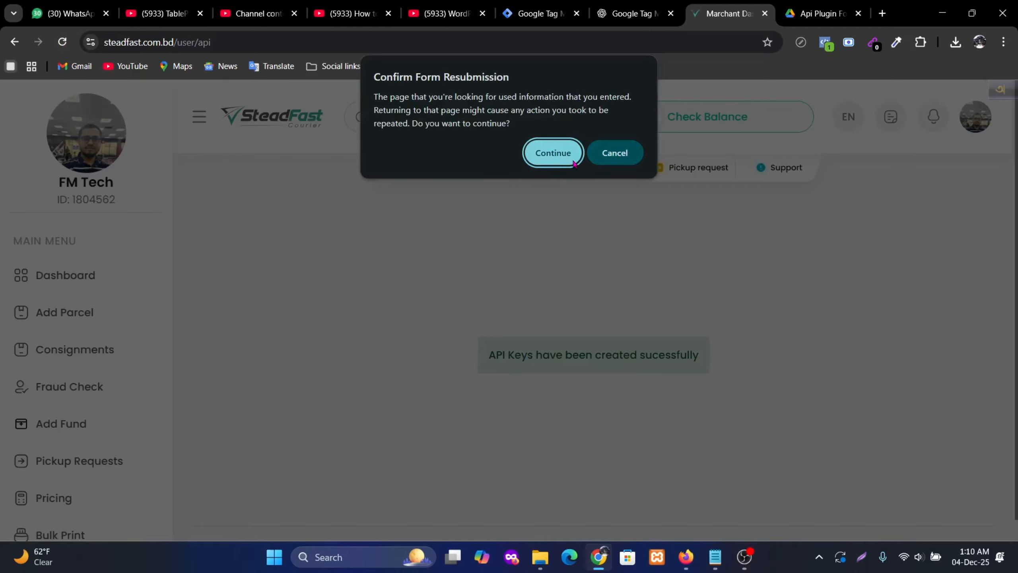
pyautogui.click(553, 153)
pyautogui.click(50, 443)
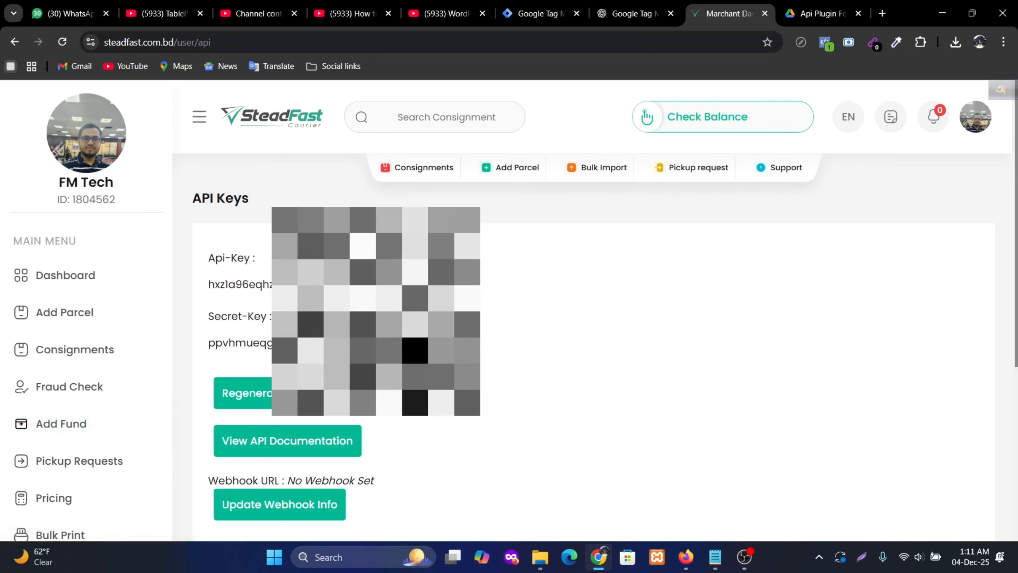
pyautogui.click(407, 284)
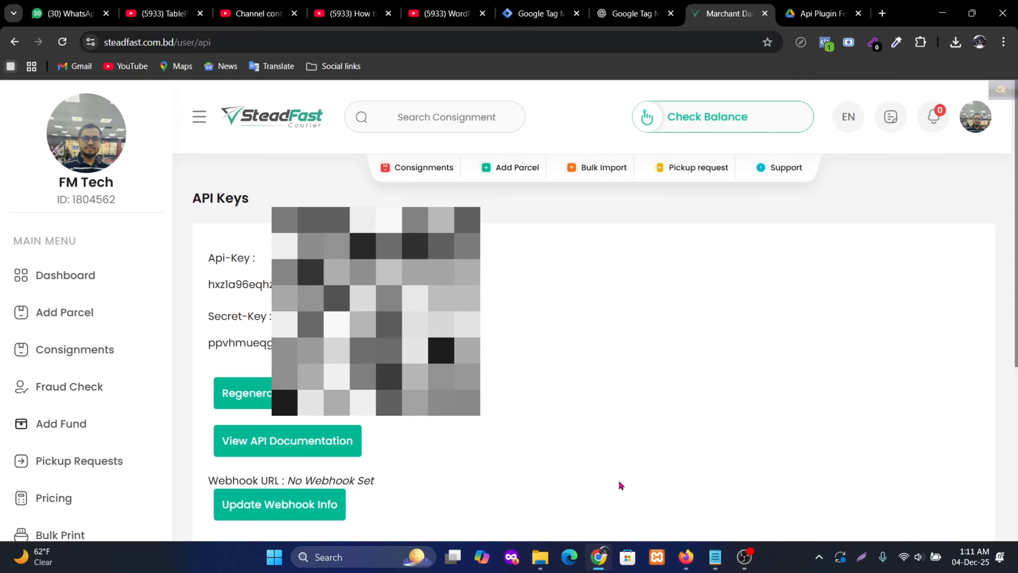
# Step: Copy the Api-Key and Secret-Key from the merchant page in Chrome into the plugin's API Key and Secret Key fields in Firefox
pyautogui.click(686, 556)
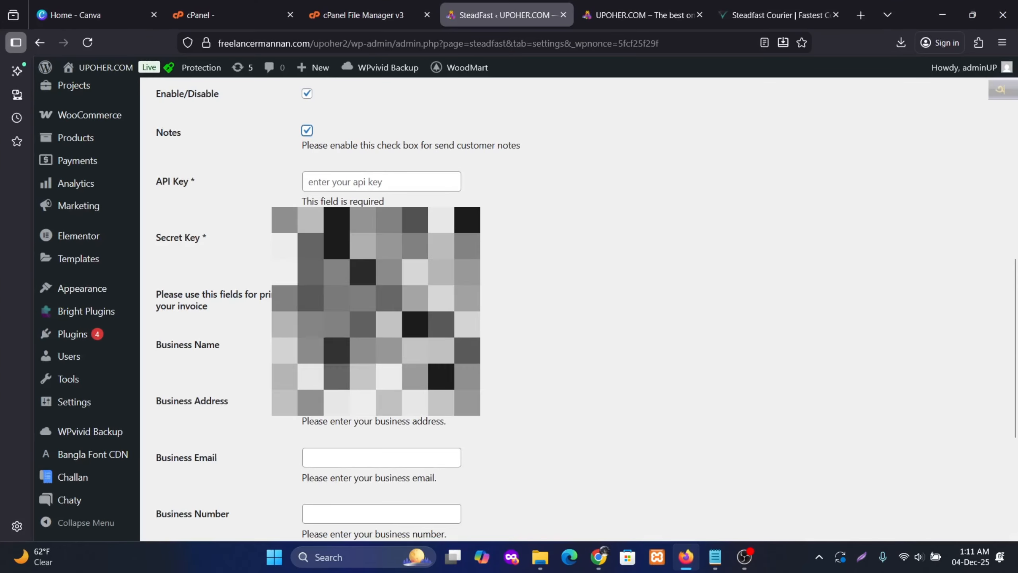
pyautogui.click(346, 178)
pyautogui.hotkey('alt', 'Tab')
pyautogui.click(405, 284)
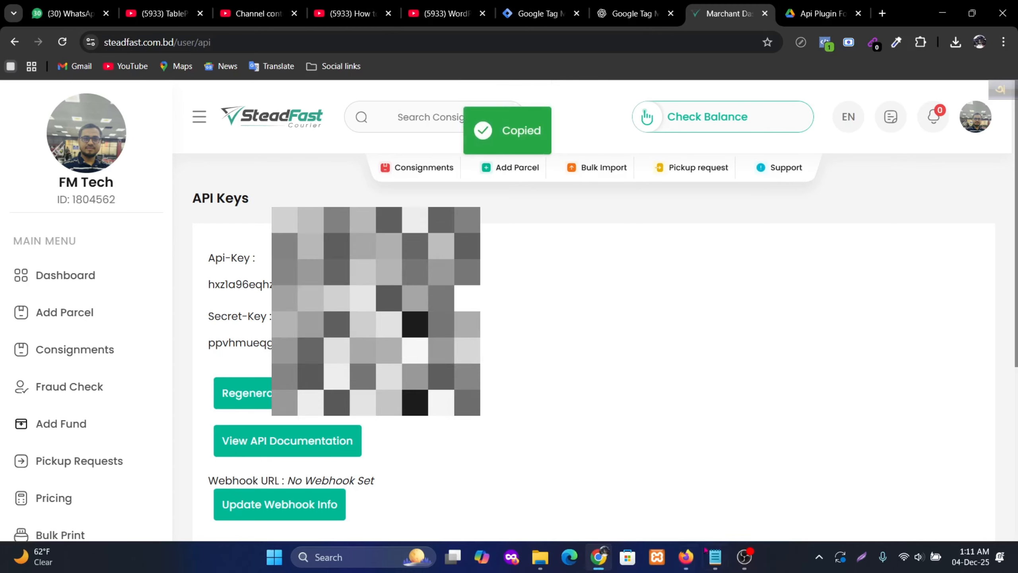
pyautogui.hotkey('alt', 'Tab')
pyautogui.hotkey('ctrl', 'v')
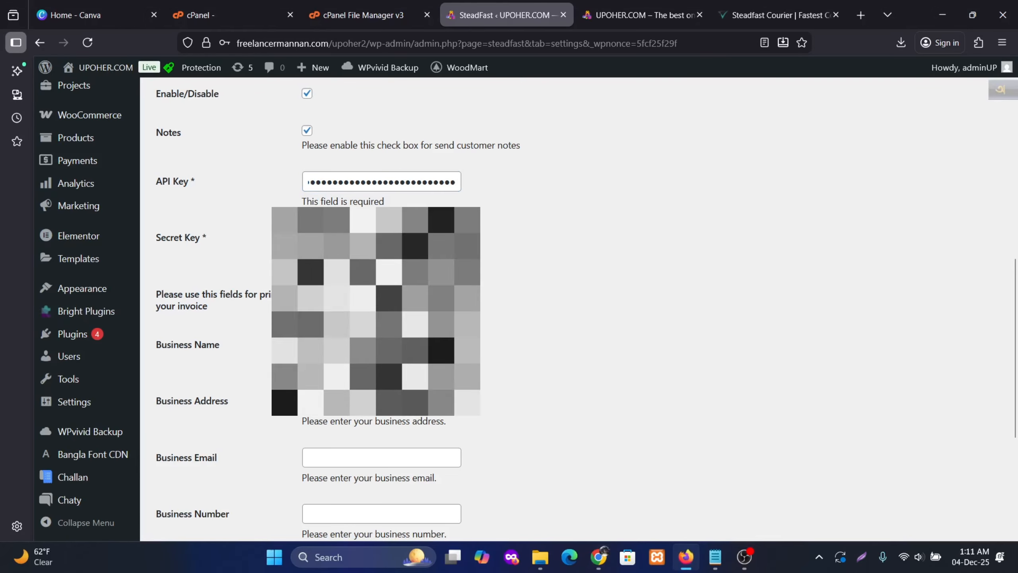
pyautogui.scroll(-4, 492, 314)
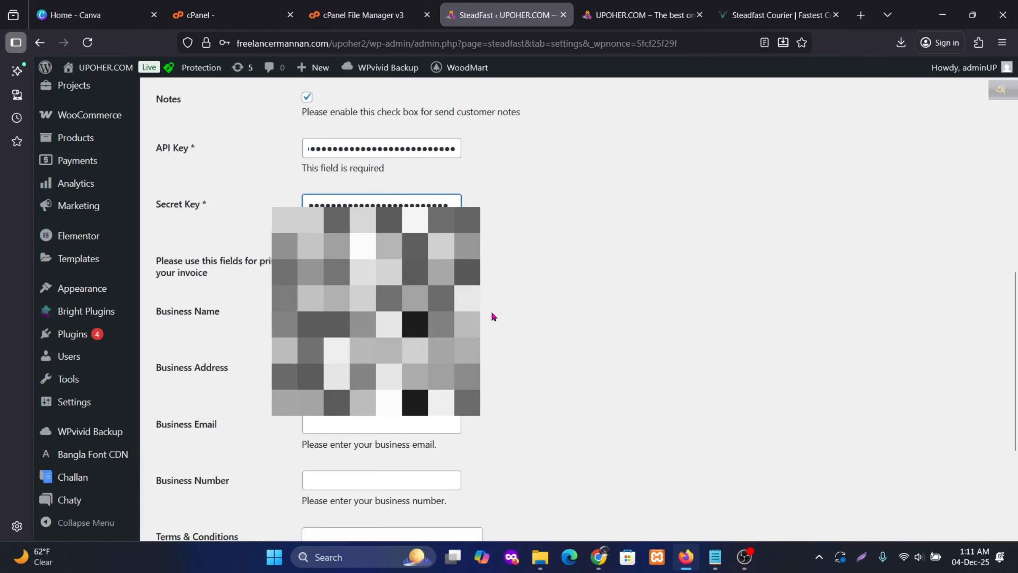
# Step: Set the invoice Business Name to FM Tech, fill in the business address and contact fields, and save the settings
pyautogui.click(373, 203)
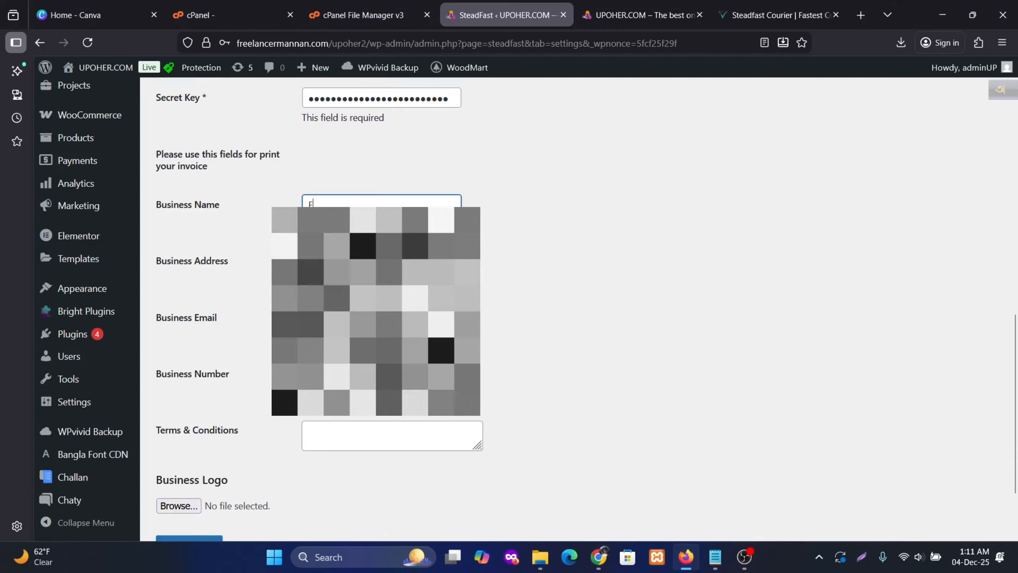
pyautogui.write('FM Tech')
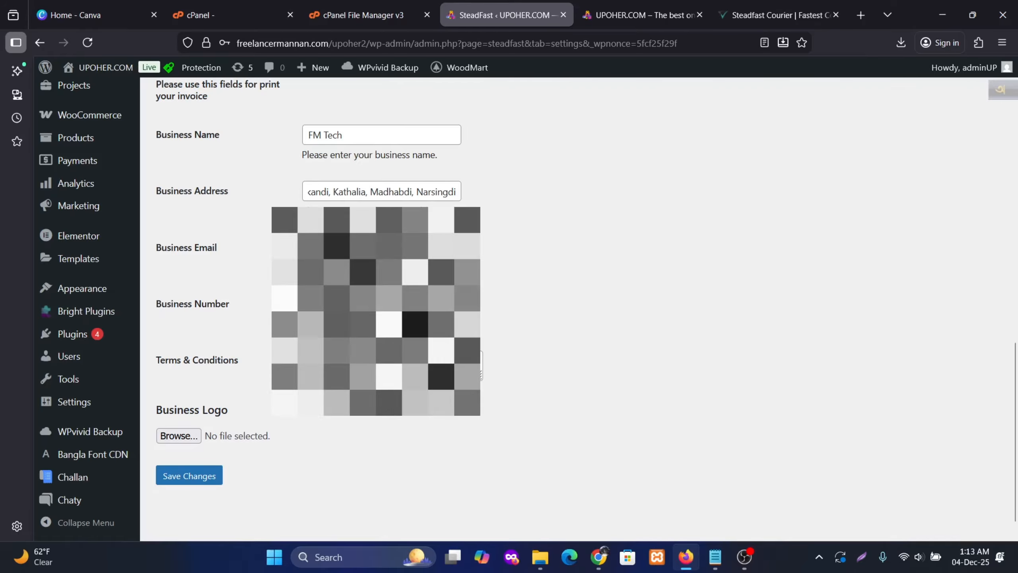
pyautogui.click(187, 477)
pyautogui.scroll(-10, 577, 305)
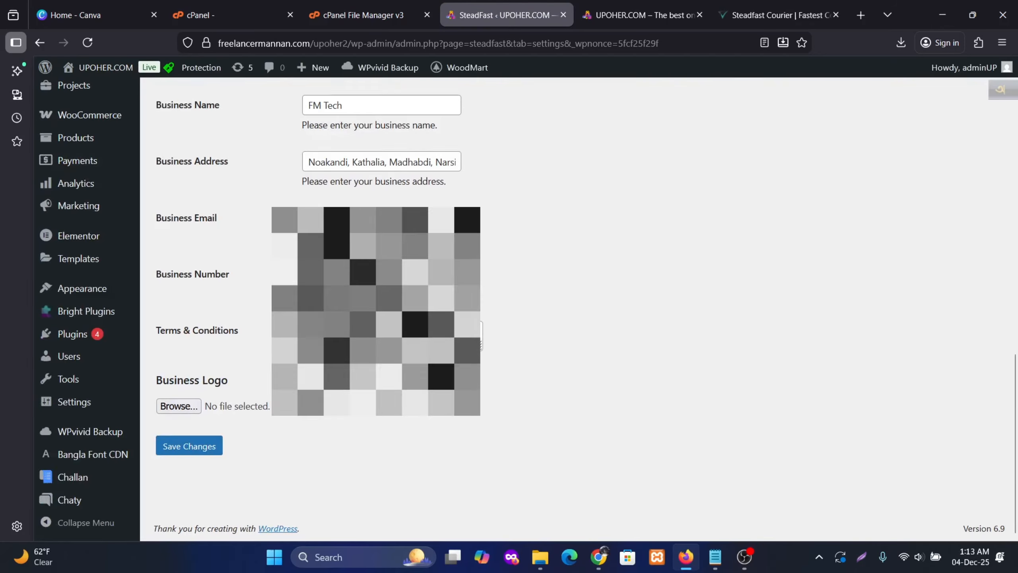
# Step: Open the plugin's SteadFast Courier Dashboard and check the current balance
pyautogui.scroll(8, 577, 305)
pyautogui.scroll(6, 577, 305)
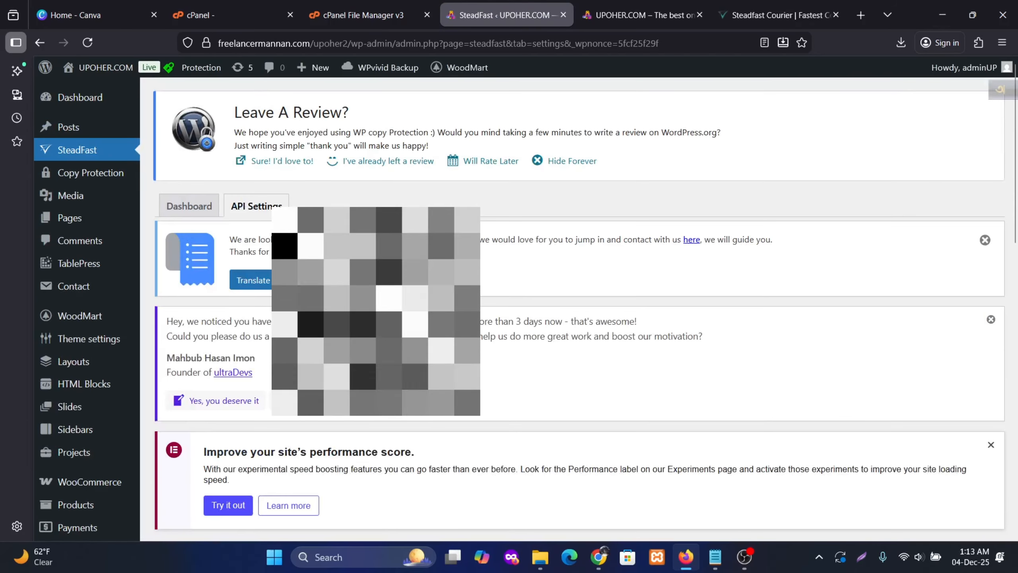
pyautogui.click(199, 215)
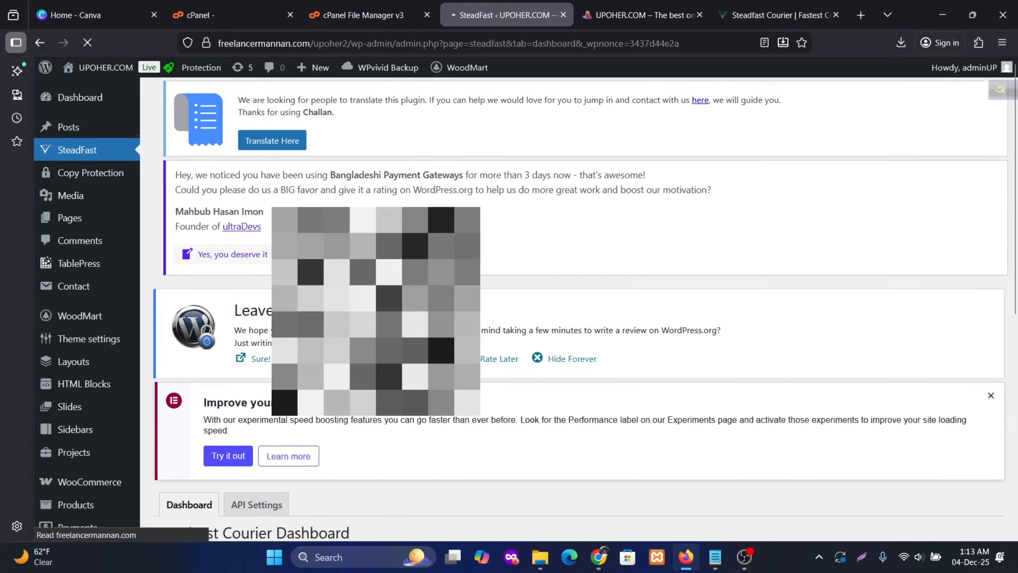
pyautogui.scroll(-8, 217, 228)
pyautogui.click(219, 220)
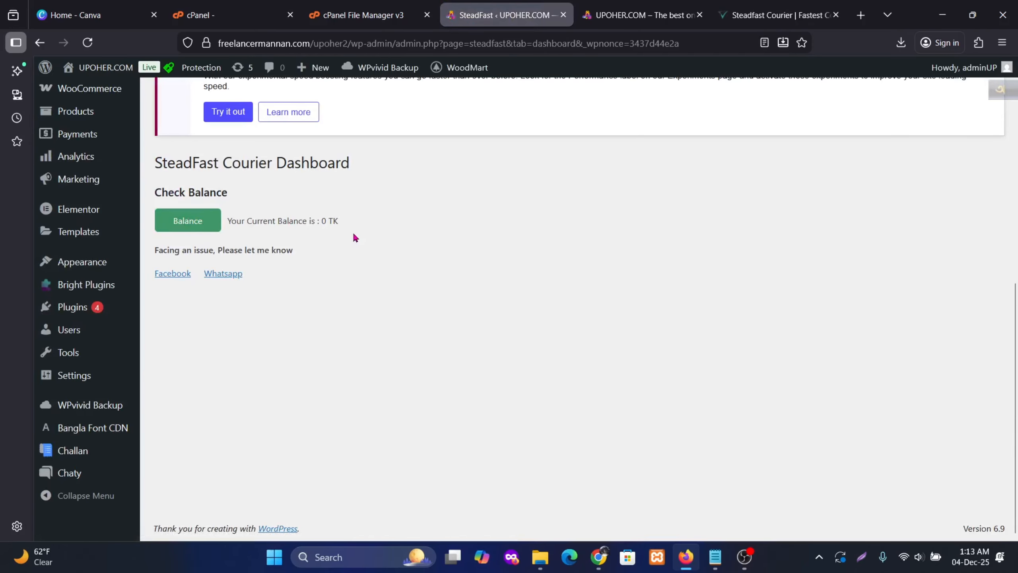
# Step: Switch to Chrome, open the Steadfast merchant dashboard and check the account balance there
pyautogui.hotkey('alt', 'Tab')
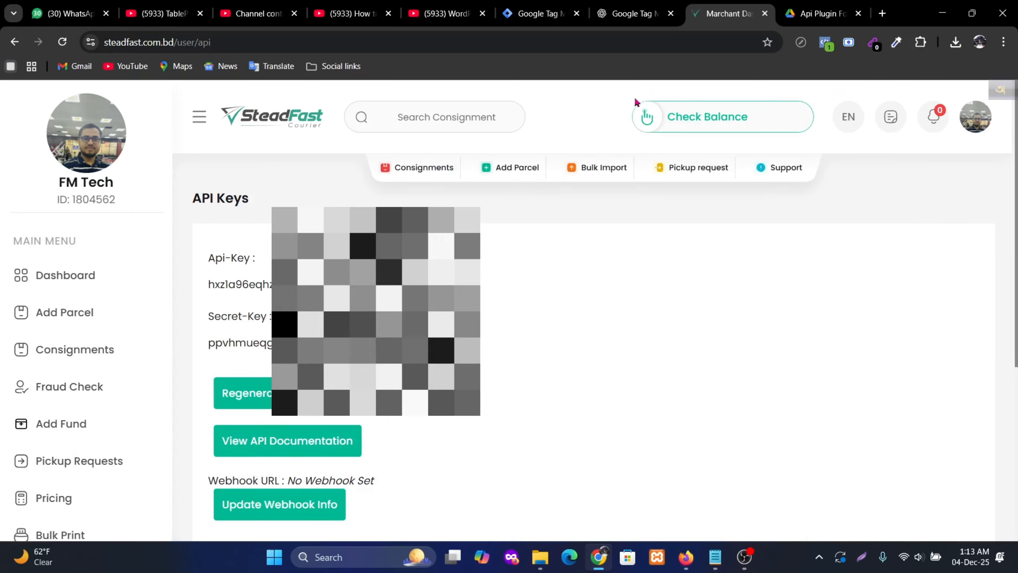
pyautogui.click(69, 275)
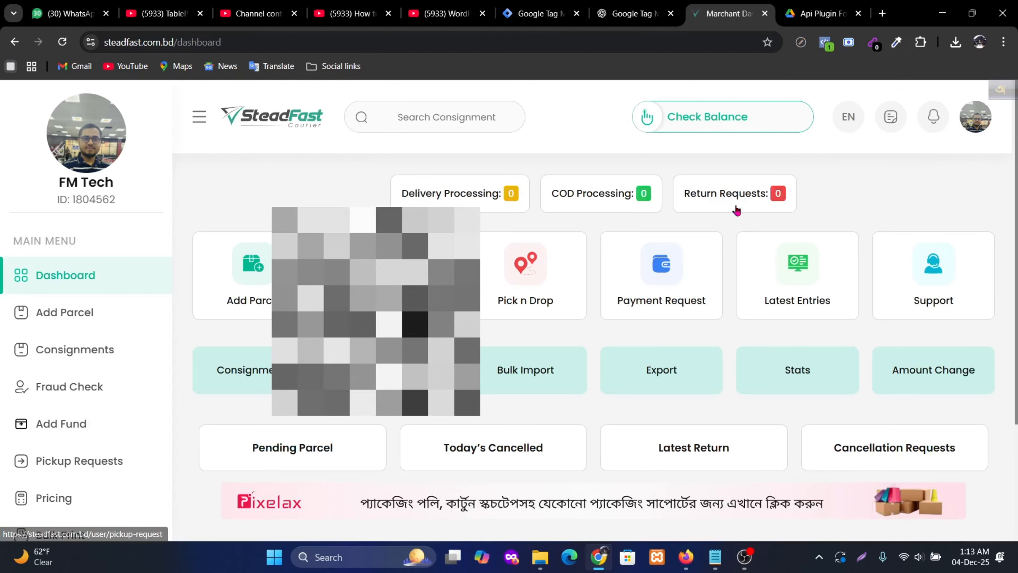
pyautogui.click(652, 116)
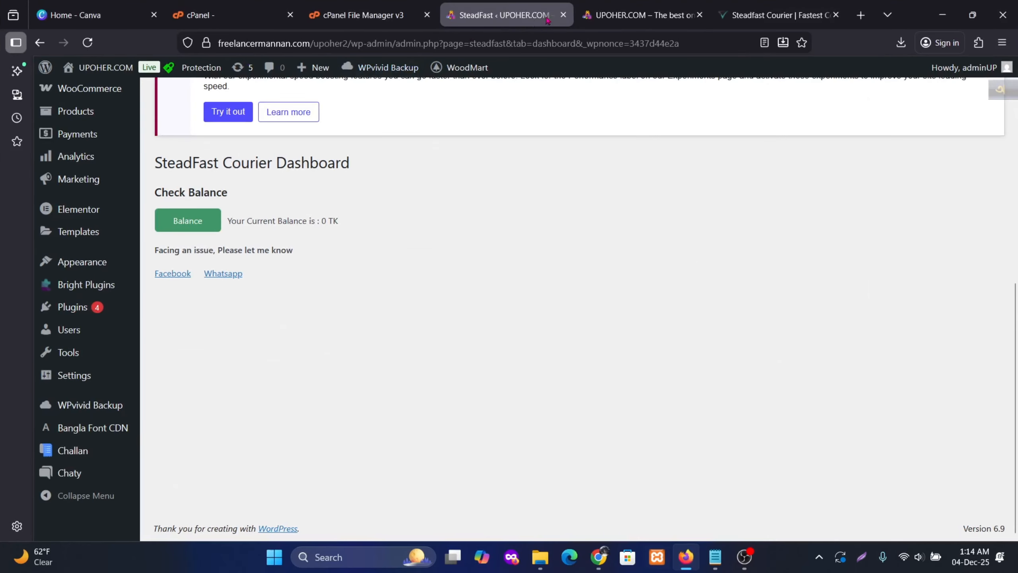
# Step: On the UPOHER.COM storefront in Firefox, order one Keto Green Coffee 120gm using Cash on delivery
pyautogui.click(642, 15)
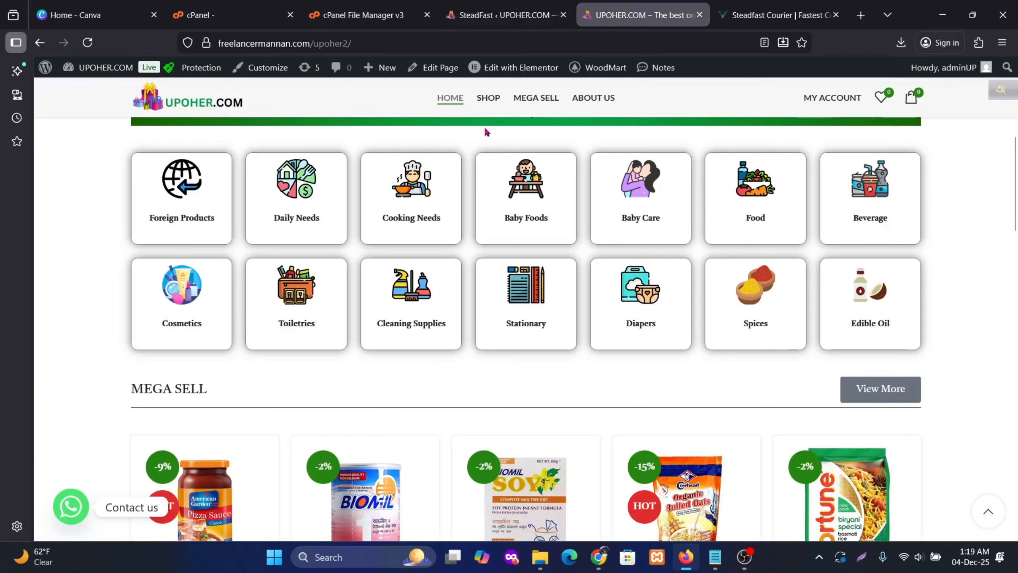
pyautogui.scroll(-7, 371, 261)
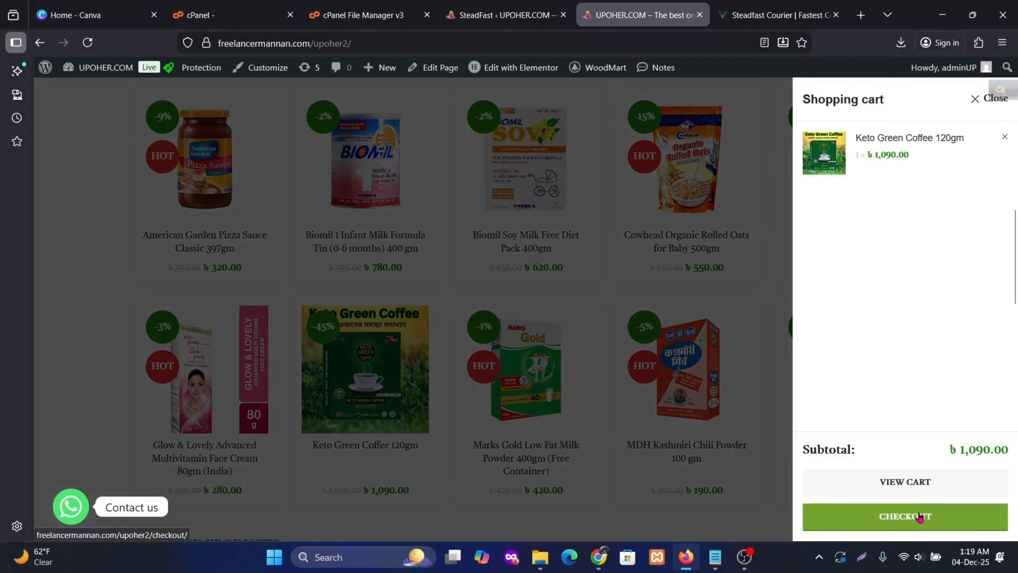
pyautogui.click(915, 517)
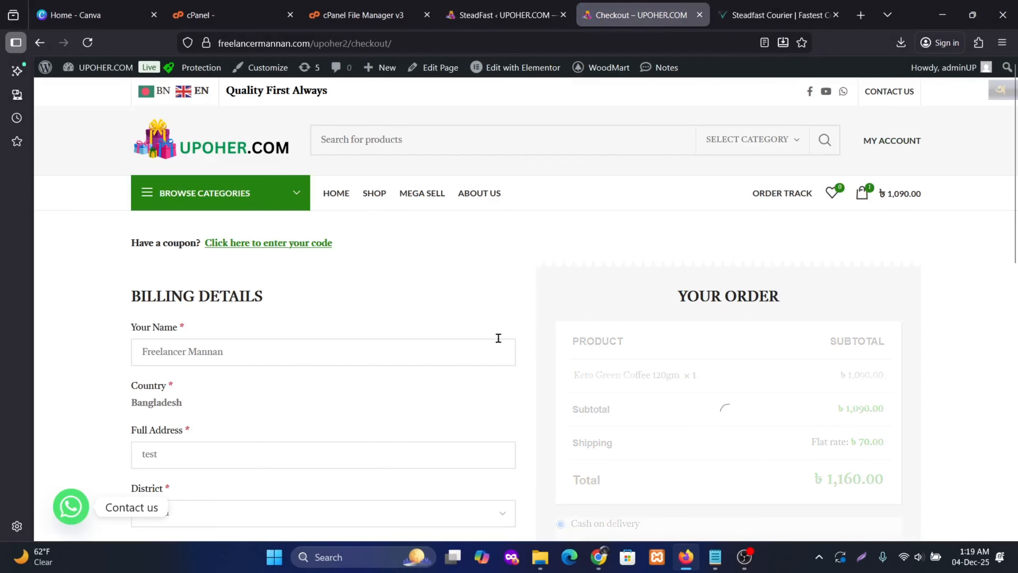
pyautogui.scroll(-5, 441, 329)
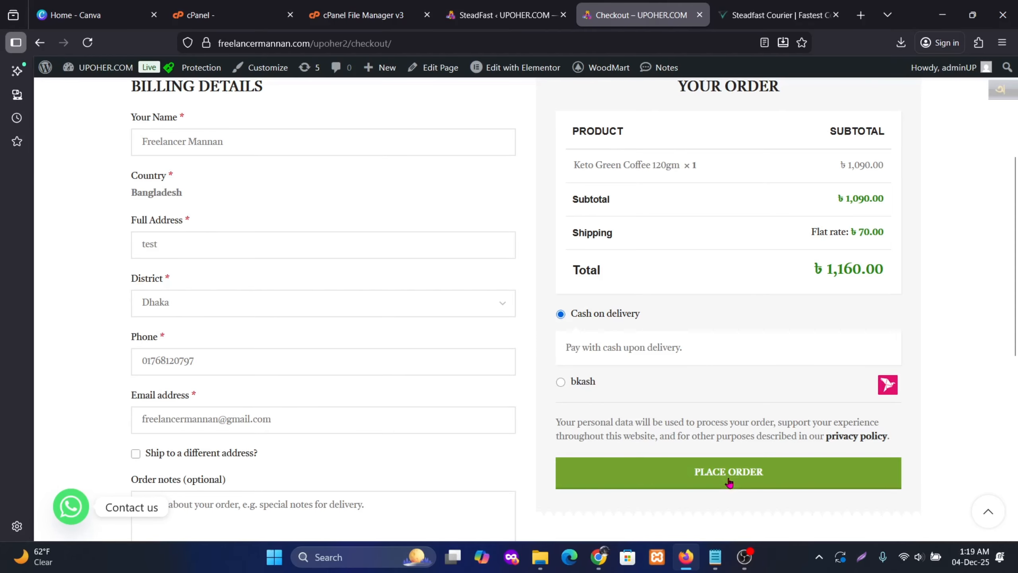
pyautogui.click(695, 472)
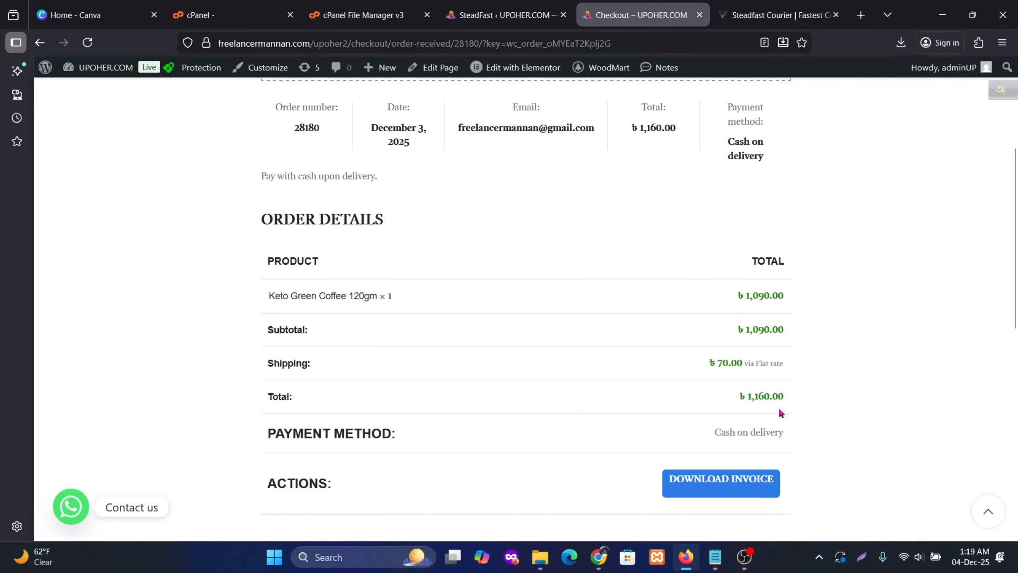
# Step: Open the WooCommerce orders list, send the newest order to SteadFast with an amount of 1160, and reload the list
pyautogui.click(494, 4)
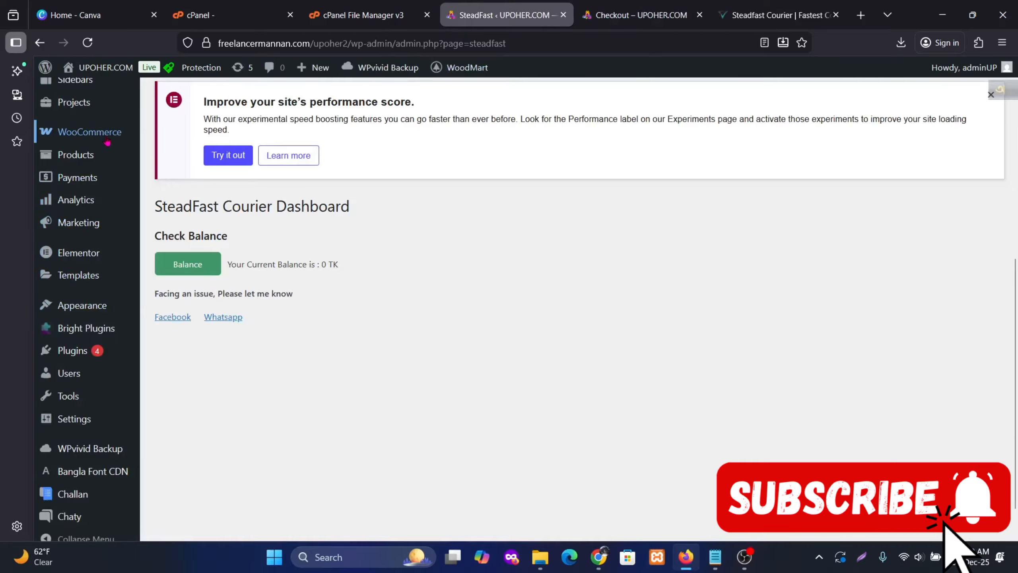
pyautogui.click(183, 151)
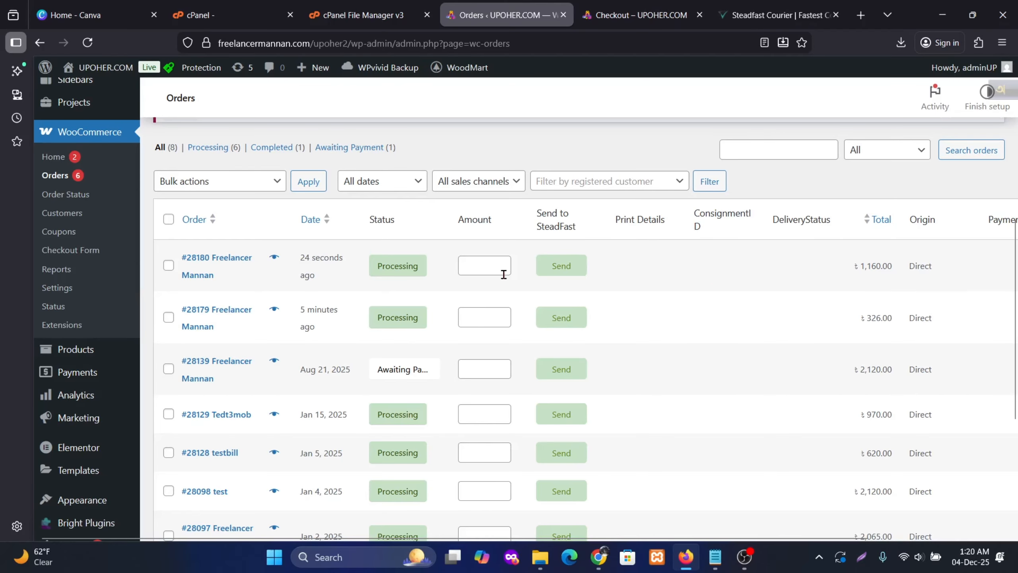
pyautogui.click(481, 267)
pyautogui.click(560, 273)
pyautogui.press('F5')
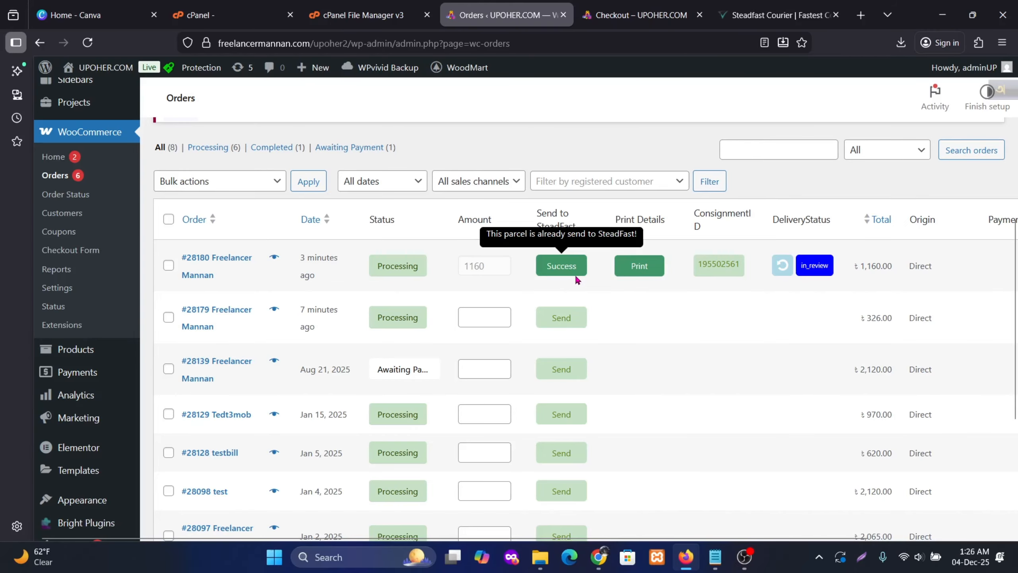
# Step: Switch to Chrome, list the merchant account's In Review consignments, and check the parcel's ID and customer name
pyautogui.click(598, 557)
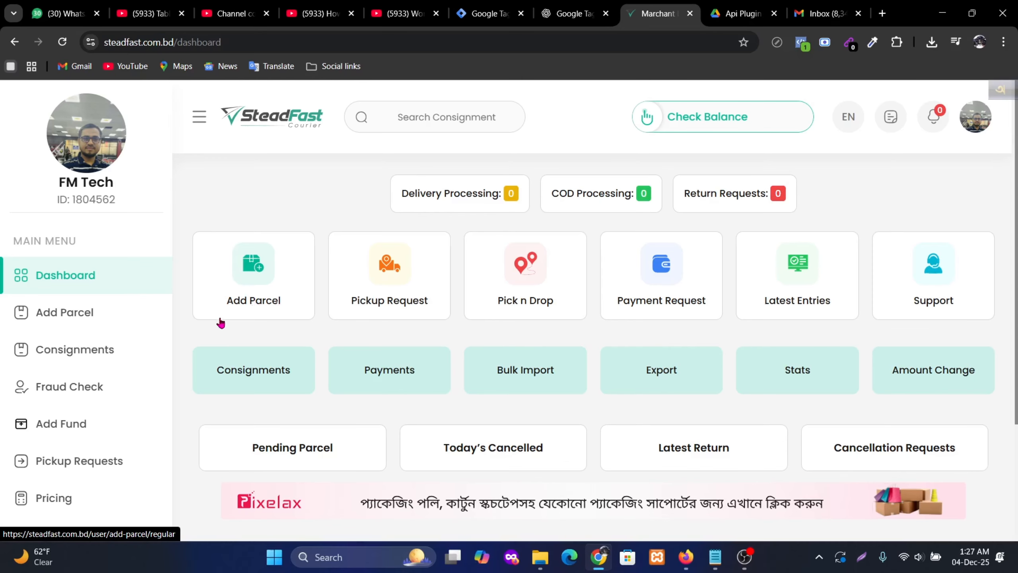
pyautogui.click(96, 348)
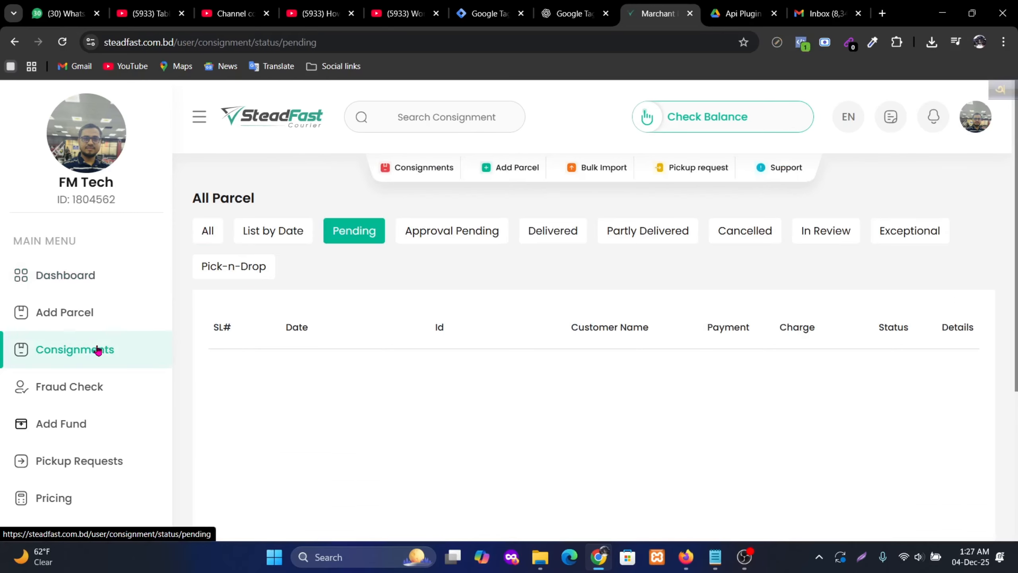
pyautogui.click(818, 237)
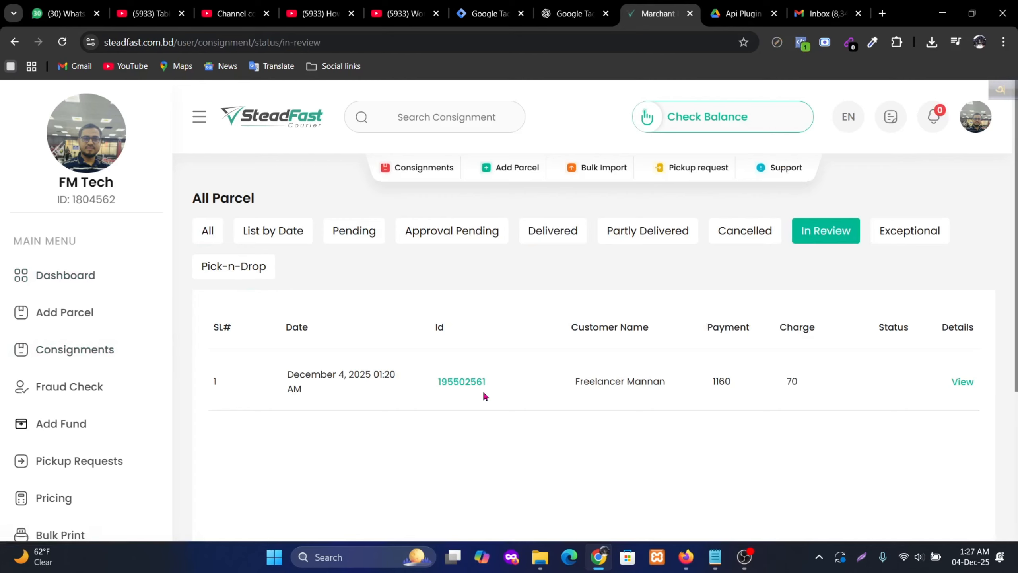
pyautogui.moveTo(502, 389); pyautogui.dragTo(438, 383)
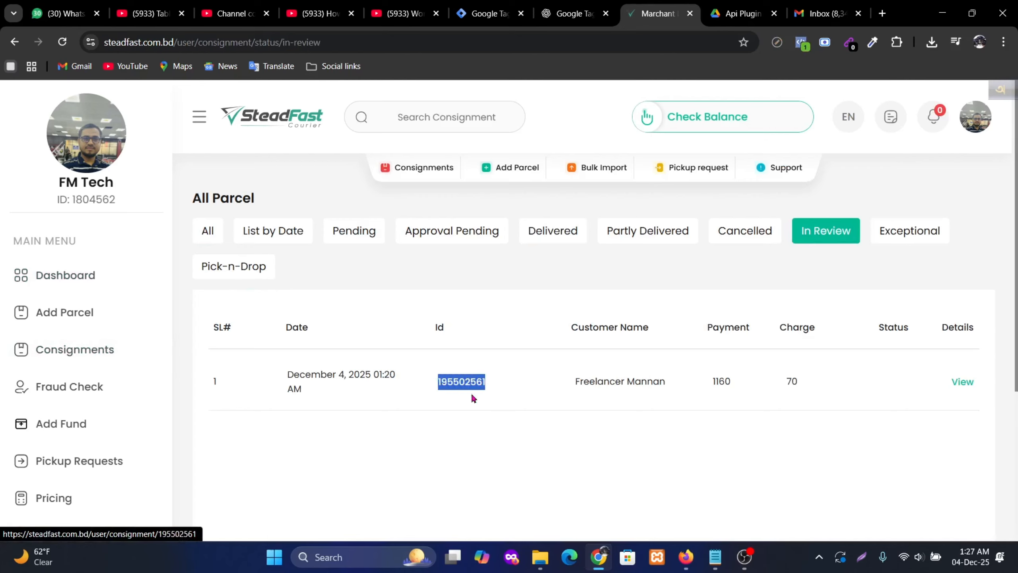
pyautogui.moveTo(677, 391); pyautogui.dragTo(569, 389)
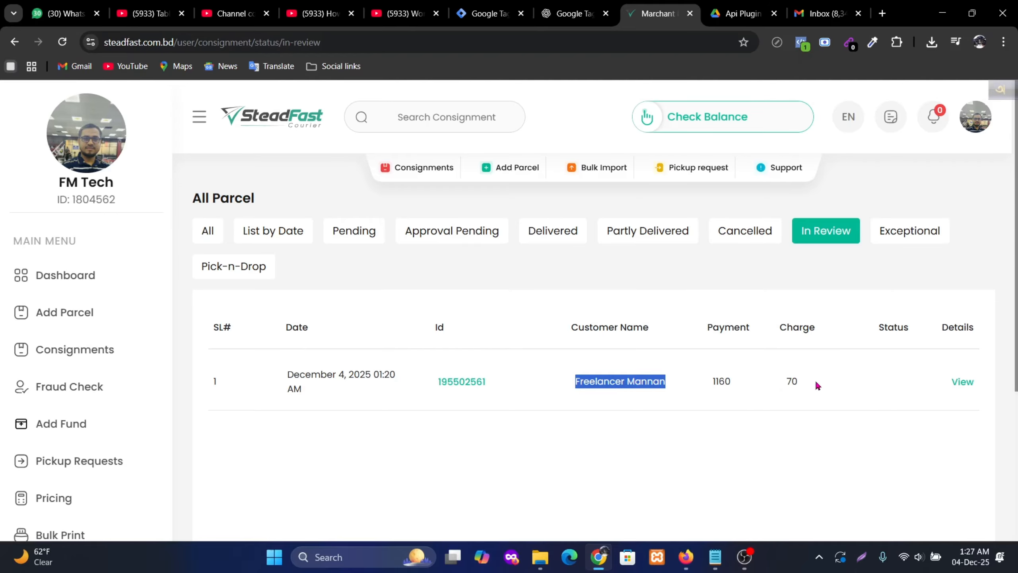
# Step: Open the In Review parcel's details and examine its tracking, COD amount, recipient information, notes and assignment
pyautogui.click(964, 382)
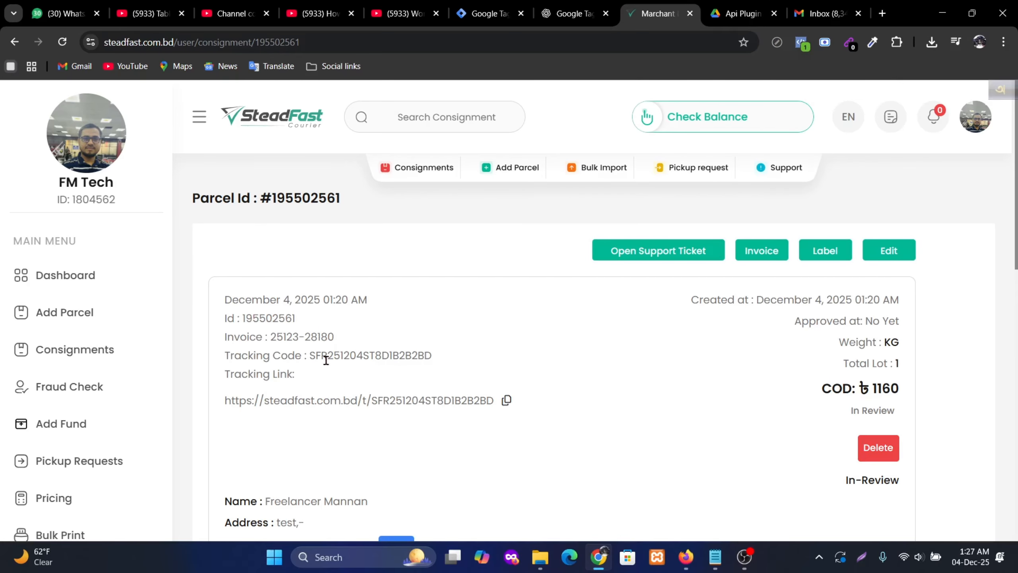
pyautogui.scroll(-5, 254, 389)
pyautogui.scroll(-5, 387, 398)
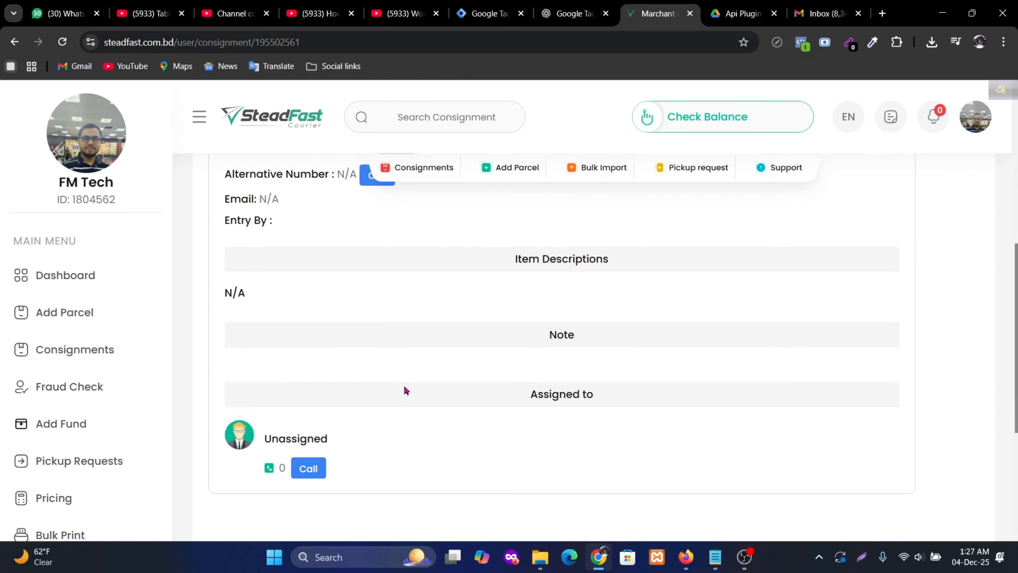
pyautogui.scroll(7, 429, 386)
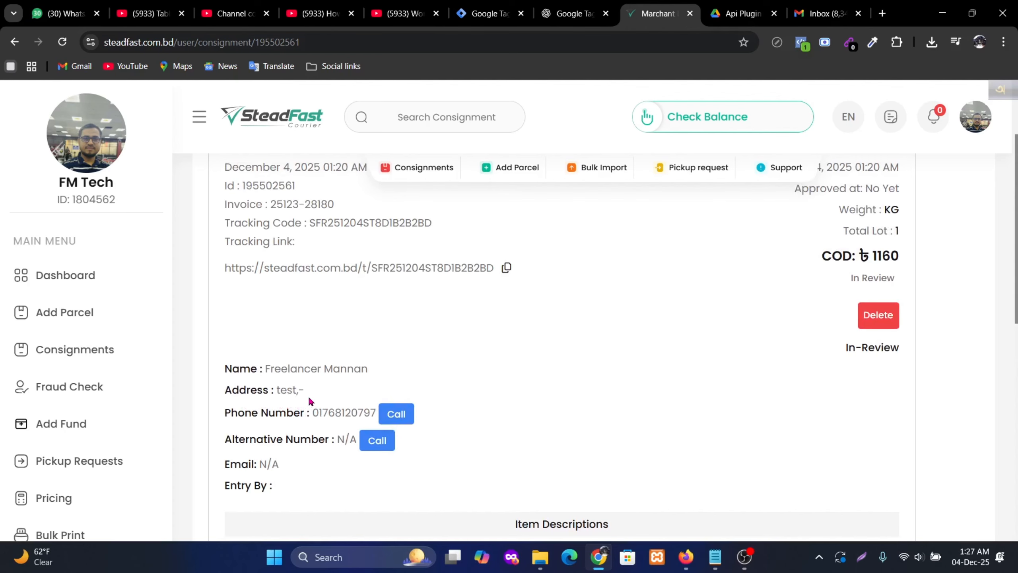
pyautogui.scroll(3, 422, 393)
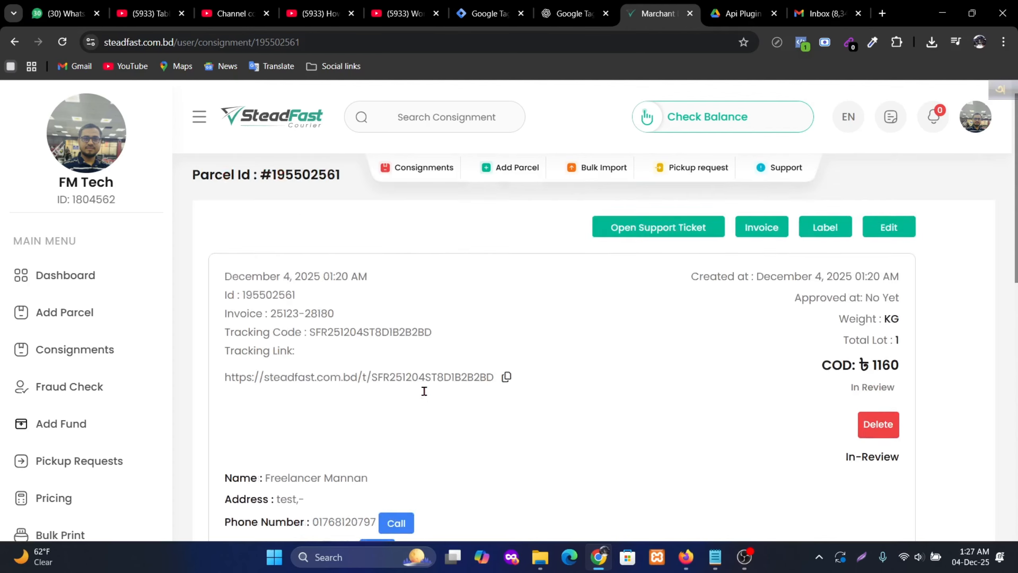
pyautogui.scroll(-3, 433, 399)
pyautogui.scroll(2, 568, 392)
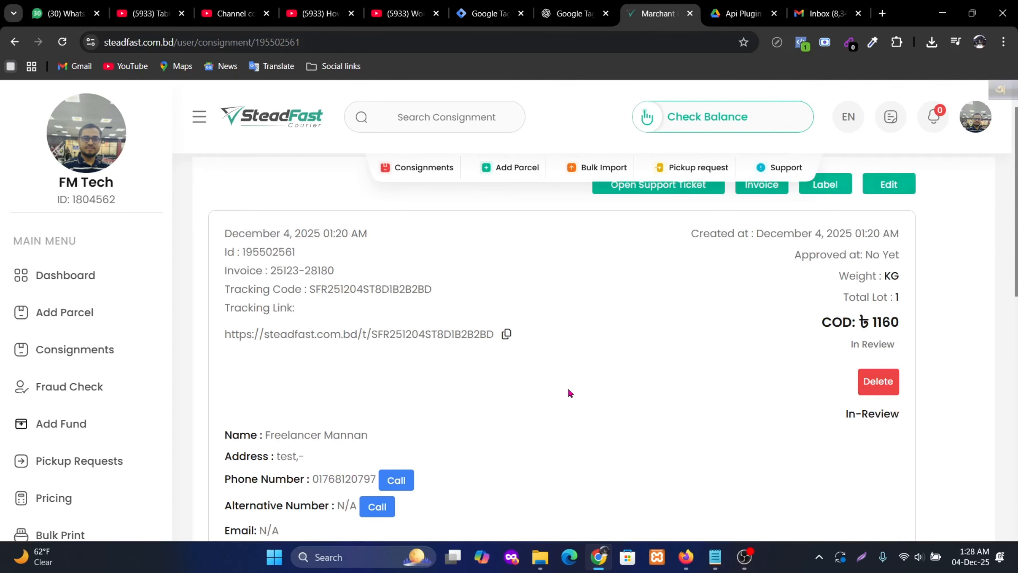
pyautogui.scroll(2, 547, 402)
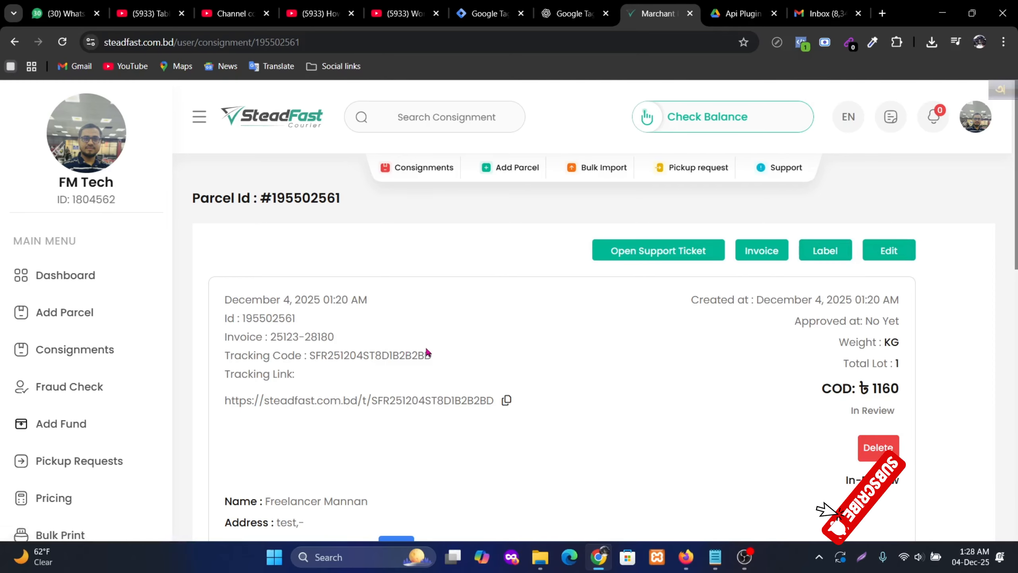
pyautogui.scroll(-3, 434, 354)
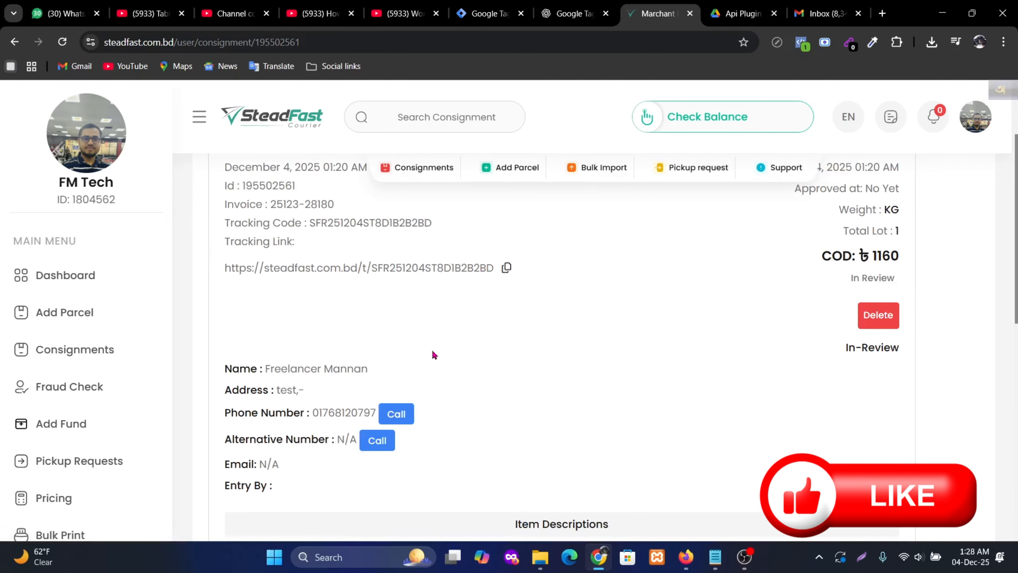
pyautogui.scroll(2, 436, 345)
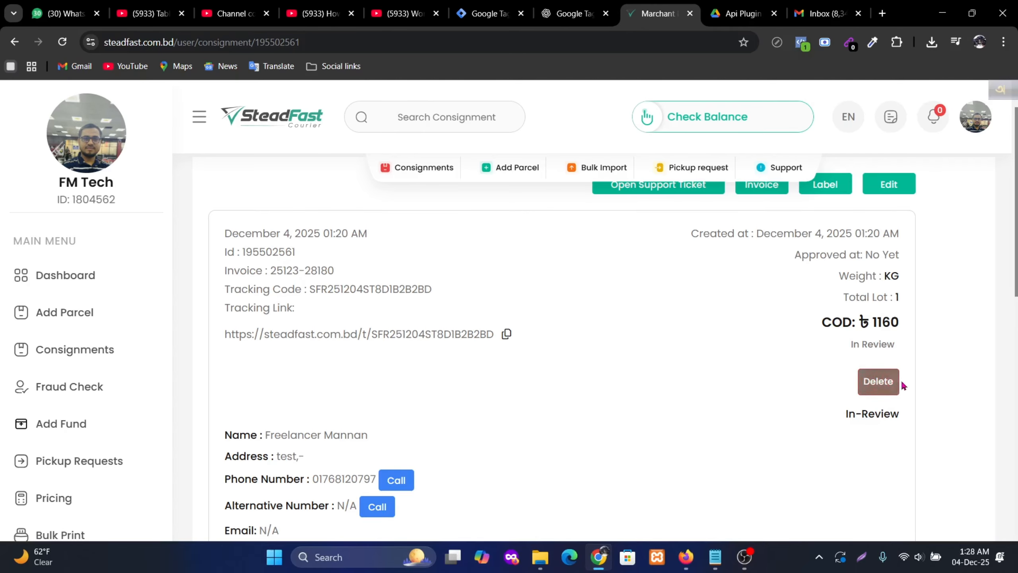
pyautogui.scroll(2, 378, 404)
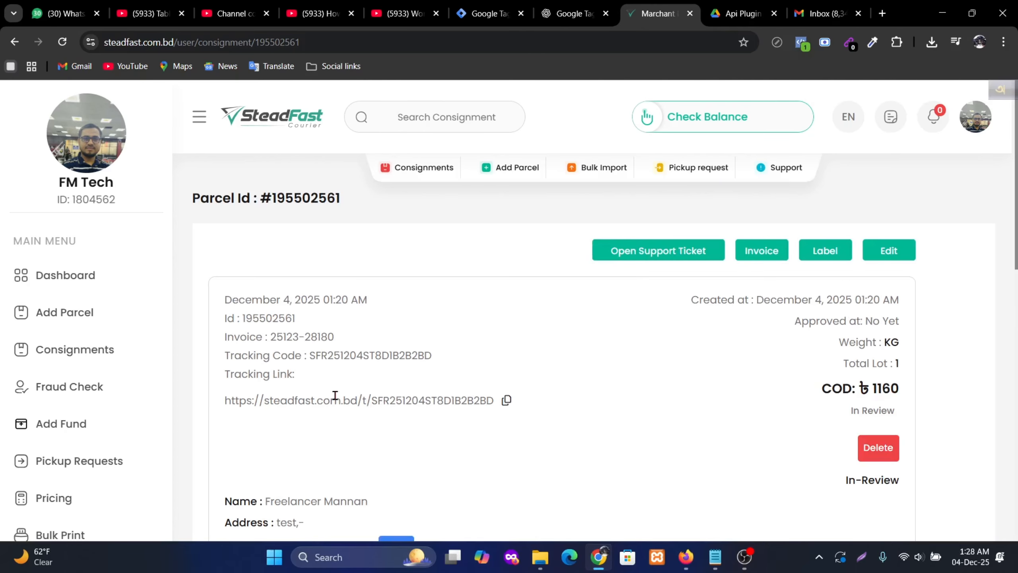
pyautogui.scroll(-3, 682, 385)
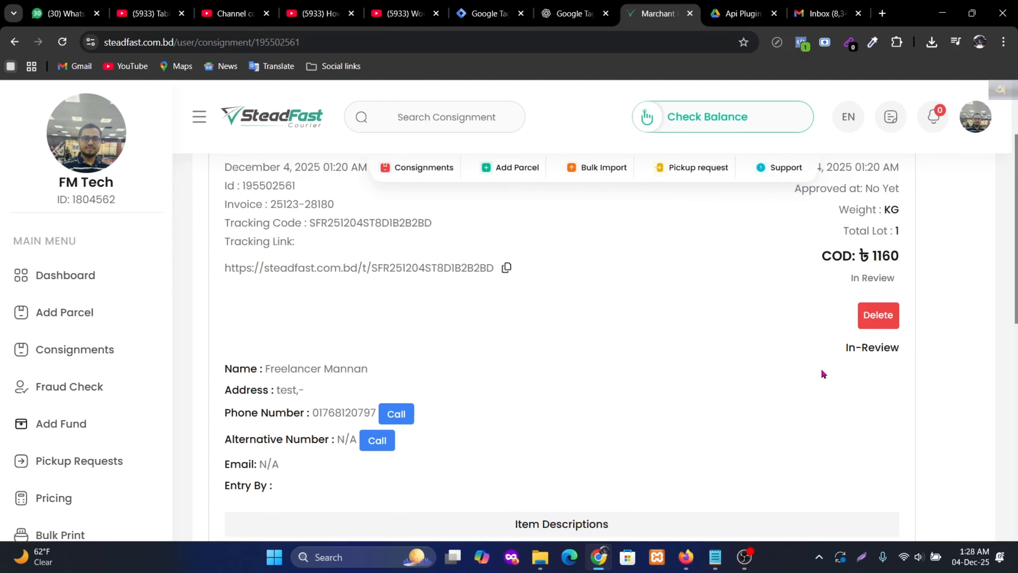
pyautogui.scroll(-3, 626, 352)
pyautogui.scroll(7, 594, 350)
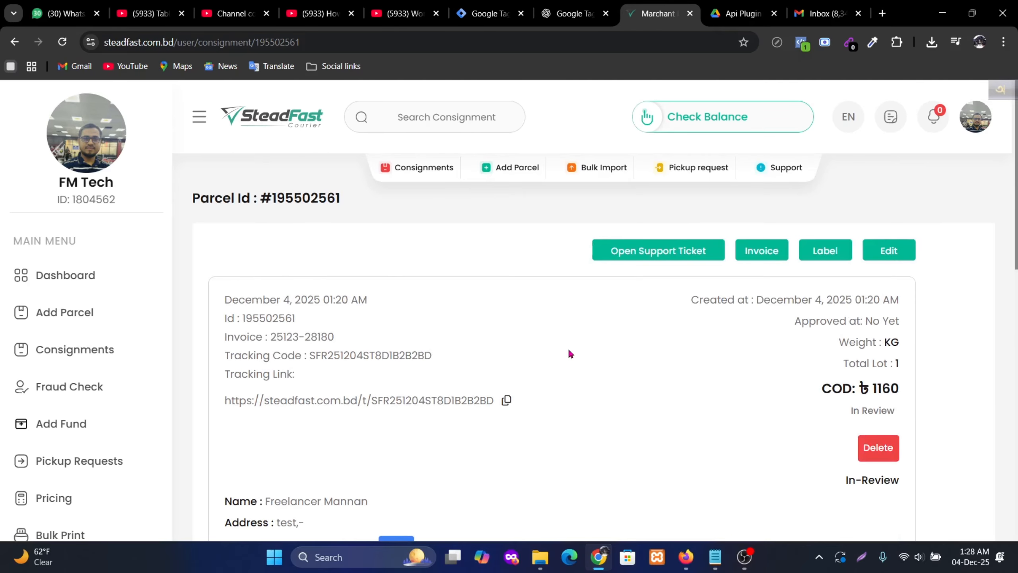